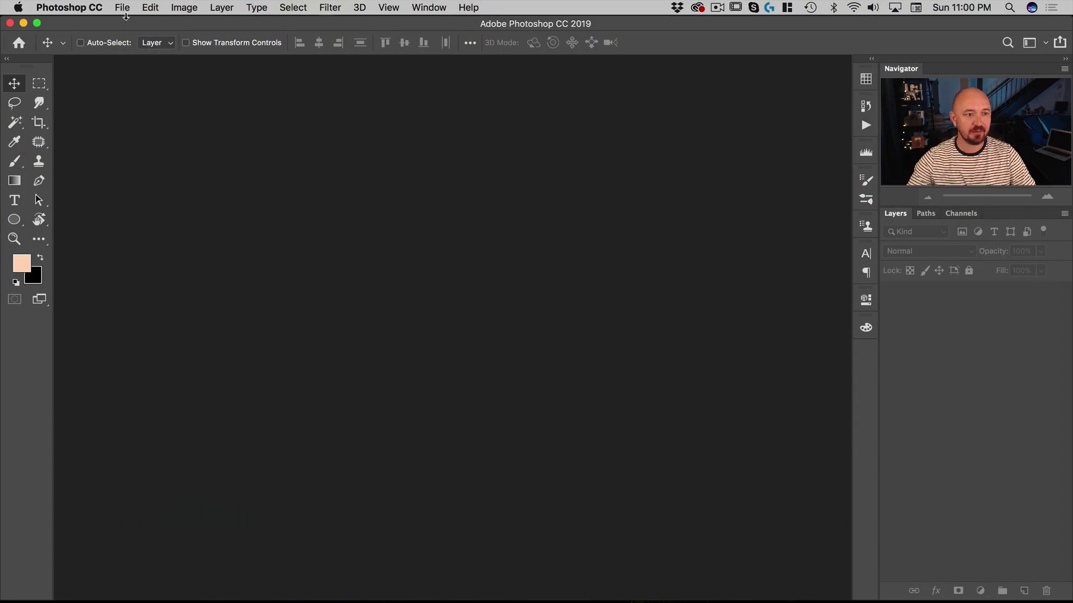
- Open the Unsplash portrait JPG of the two women from the assets folder
click(123, 35)
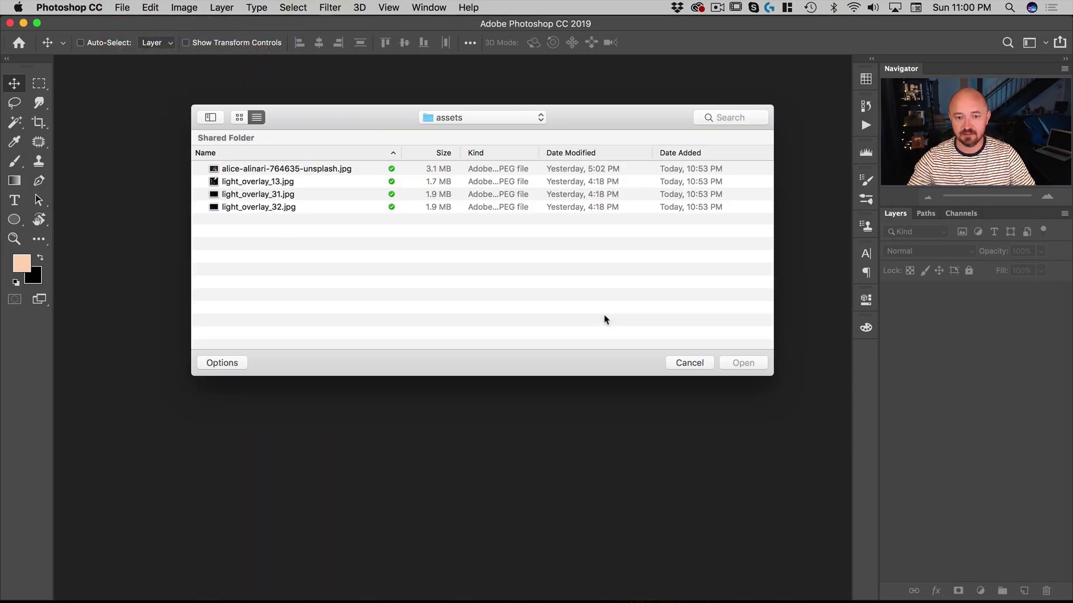
drag(326, 115, 337, 103)
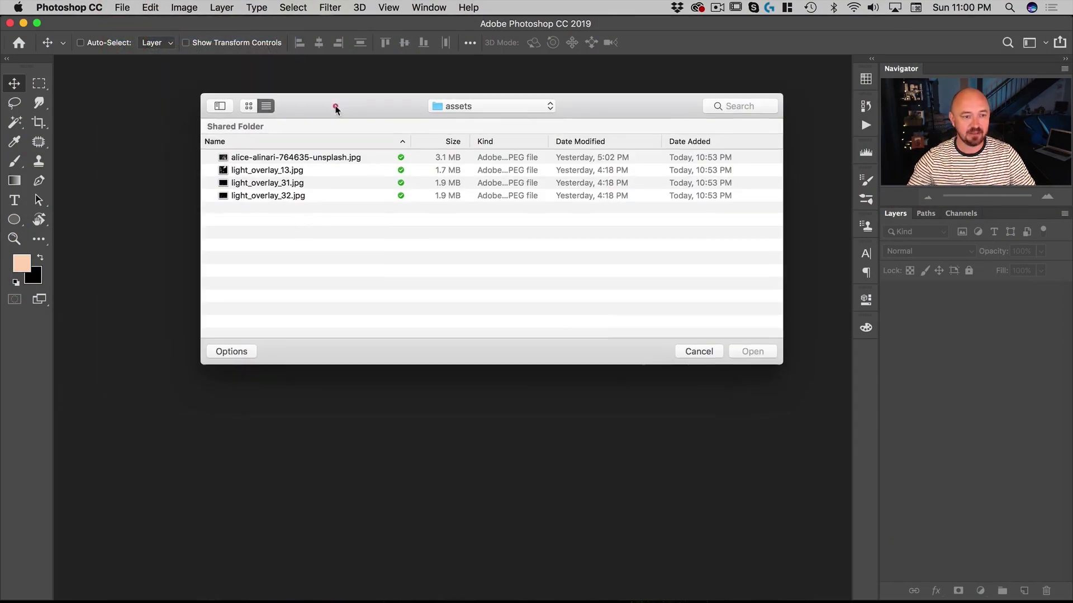
double_click(270, 157)
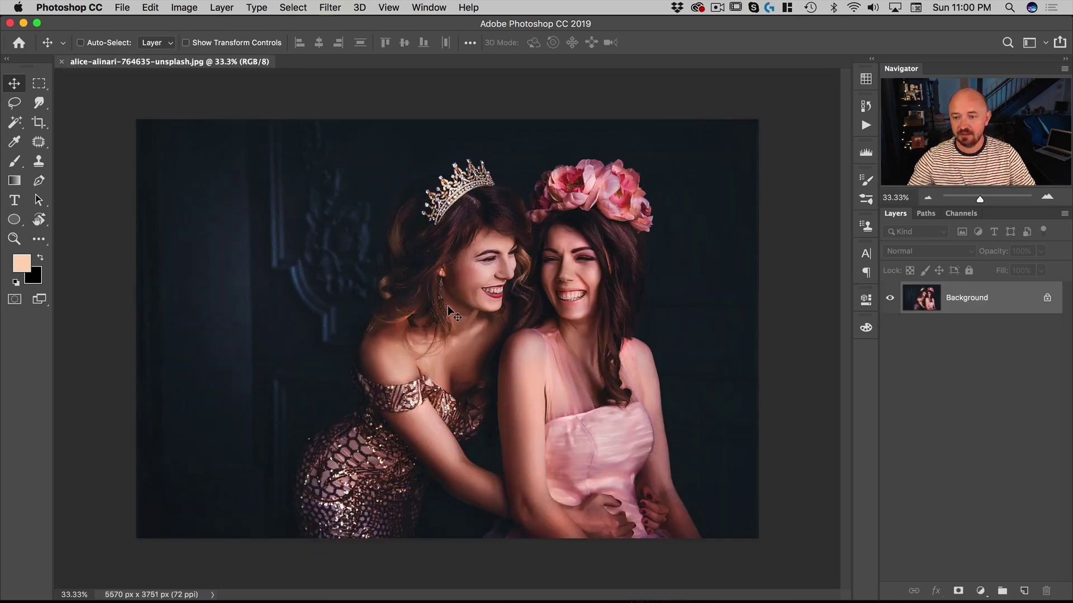
- Place light_overlay_13.jpg from the assets folder as an embedded image over the portrait
click(122, 8)
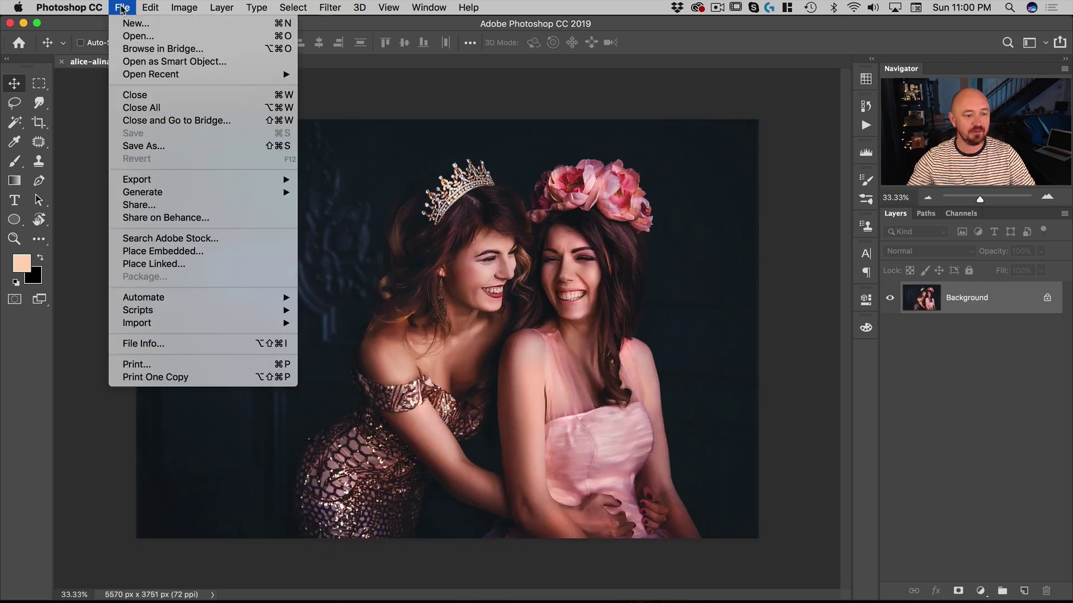
click(245, 250)
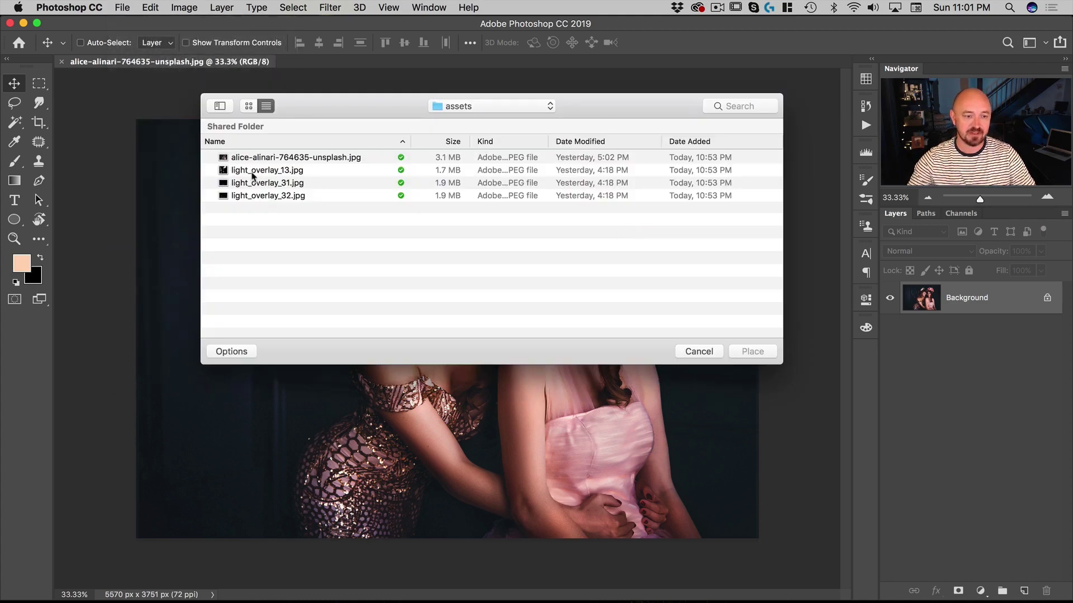
click(269, 171)
key(Return)
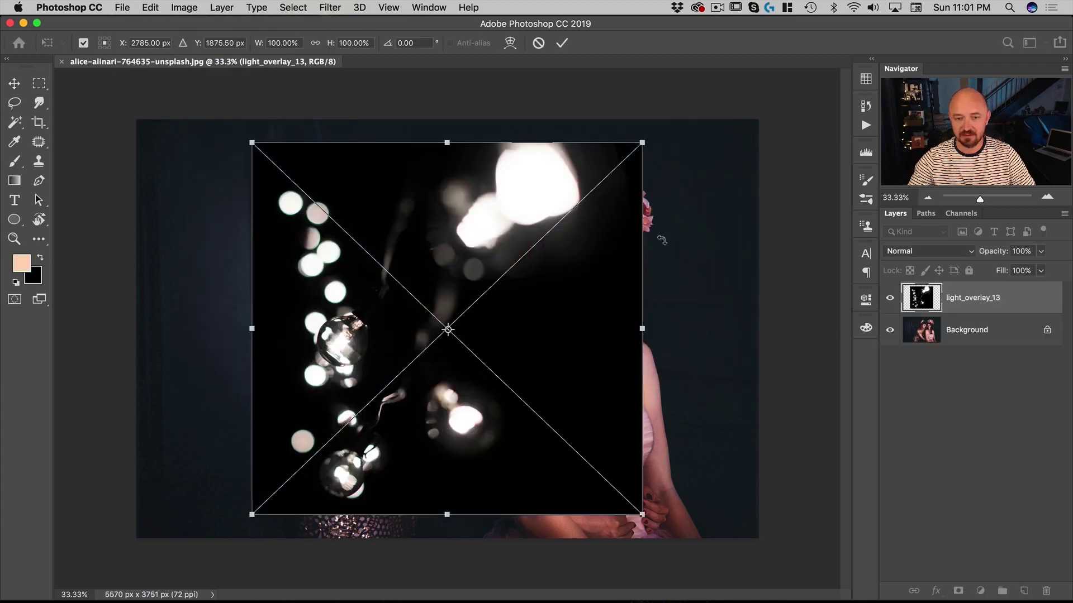
- Rotate light_overlay_13 to about -19.4° and position its string of lights over the photo's upper-right background, beside the flower crown
drag(409, 391, 676, 329)
drag(527, 335, 642, 387)
drag(598, 448, 539, 426)
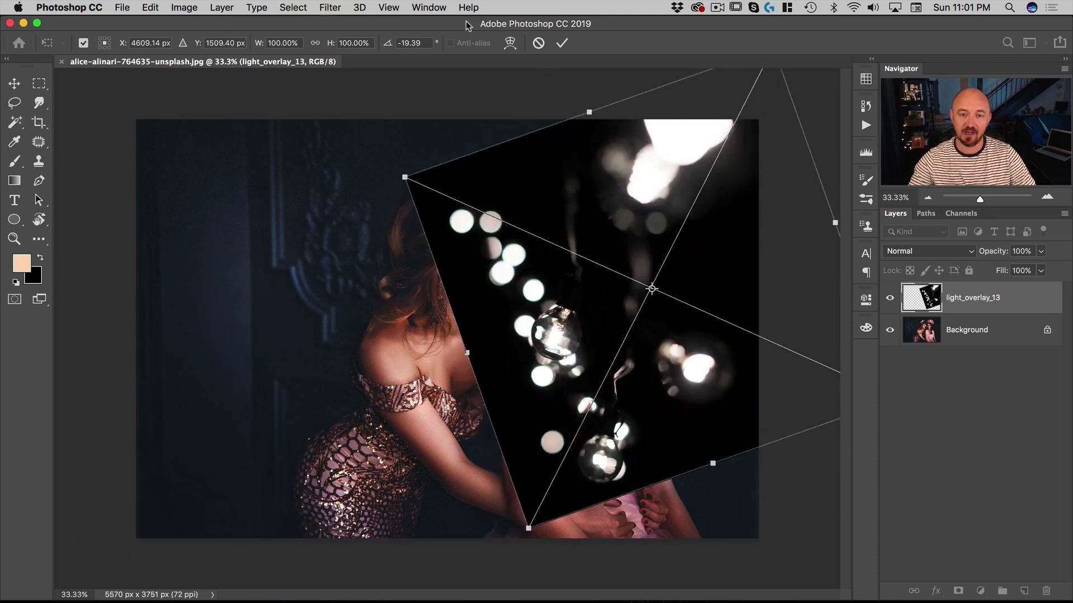
drag(575, 371, 725, 283)
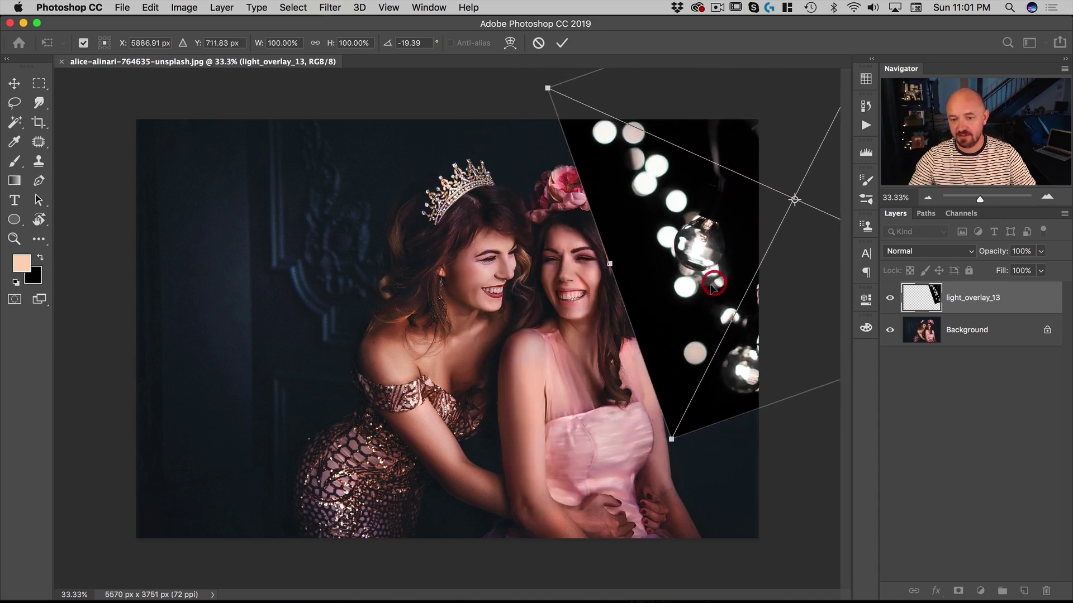
double_click(703, 294)
- Set light_overlay_13's blend mode to Screen and nudge it slightly to the right
click(919, 251)
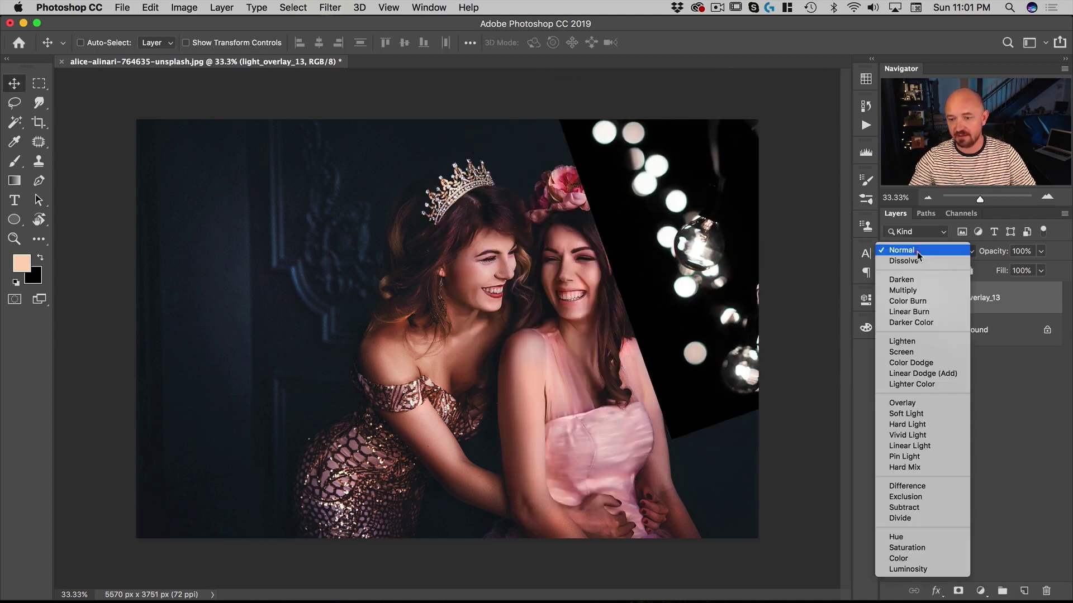
click(914, 352)
drag(681, 290, 693, 290)
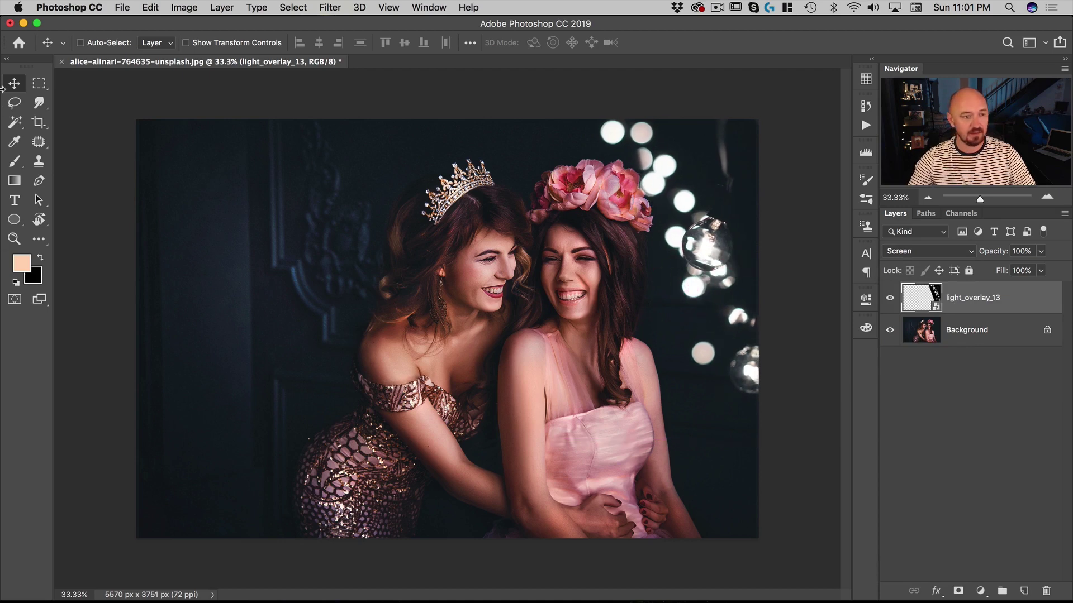
- Place light_overlay_31.jpg as an embedded image and scale it proportionally from its centre to about 186% so it covers the photo
click(126, 7)
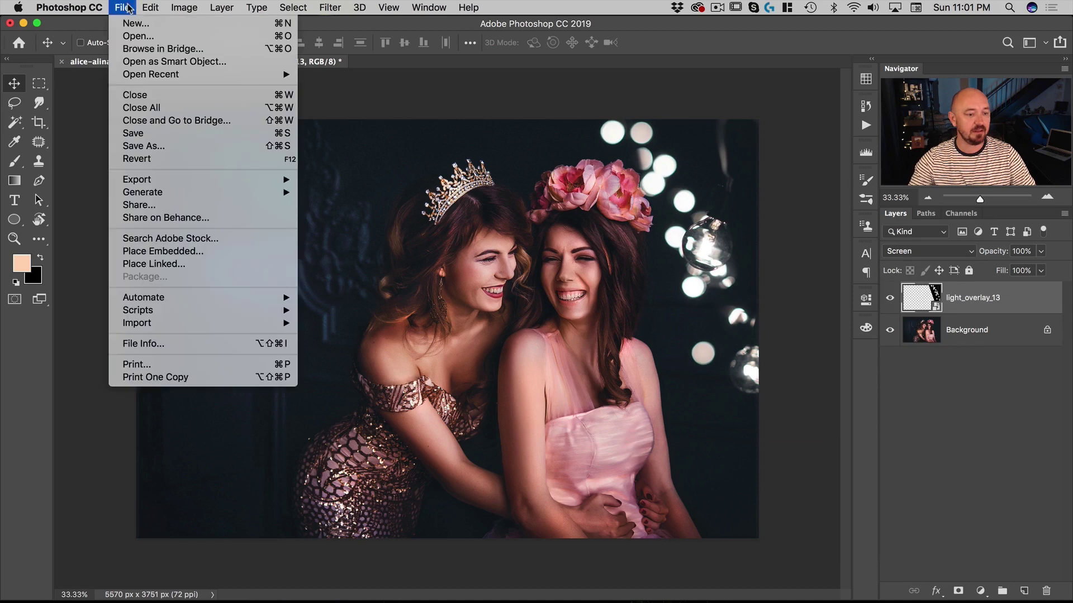
click(148, 252)
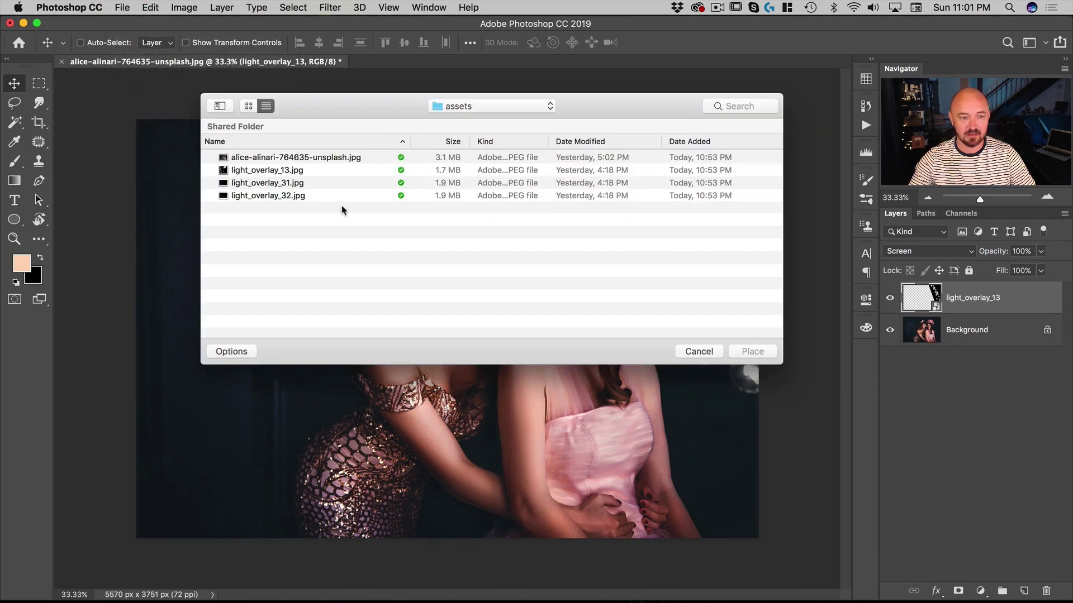
double_click(284, 185)
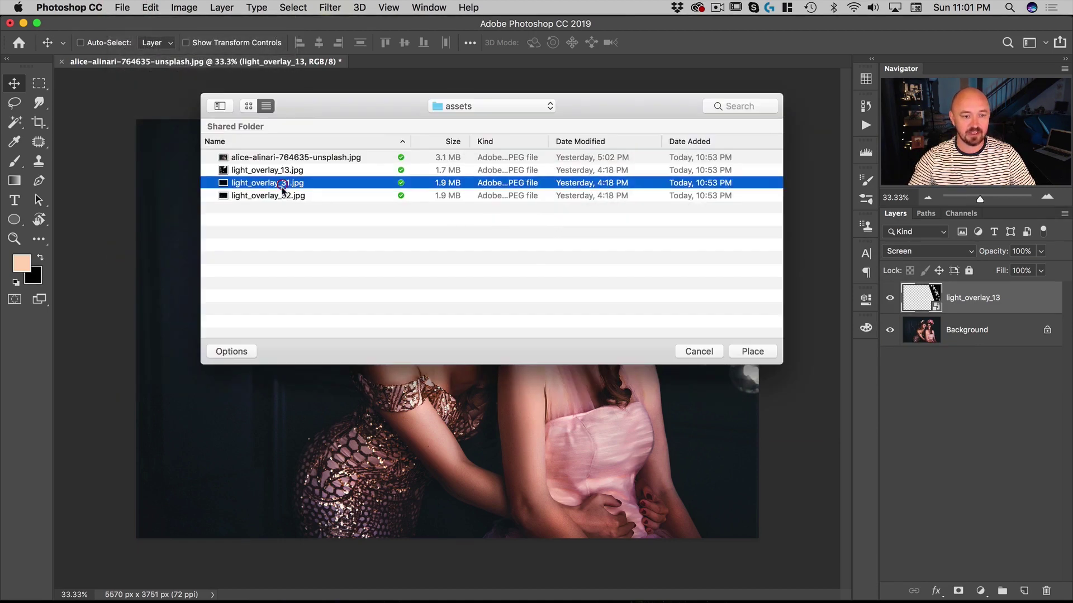
drag(640, 199, 811, 86)
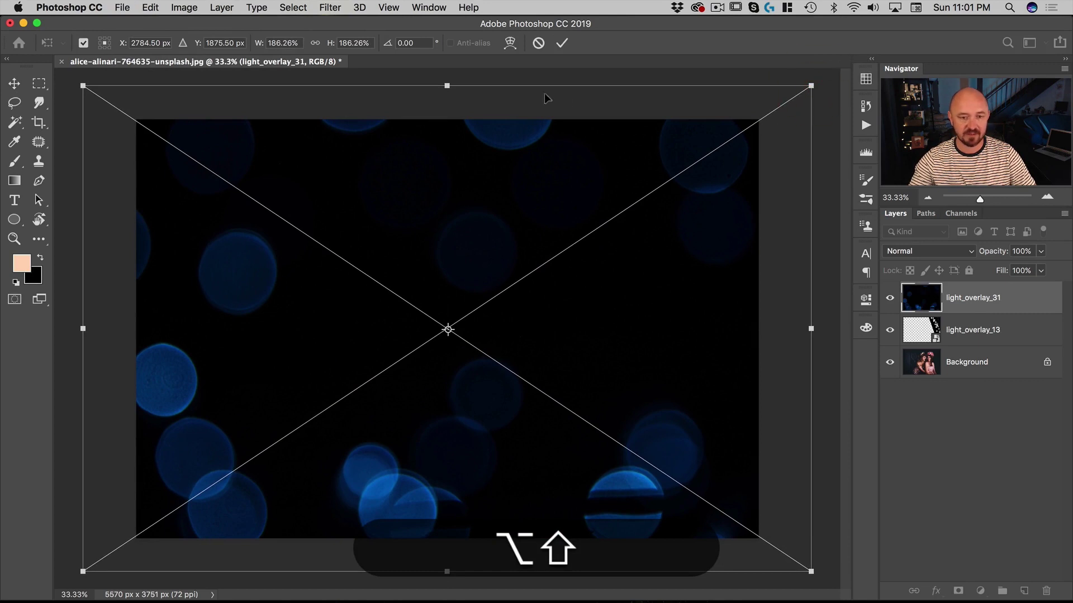
double_click(523, 390)
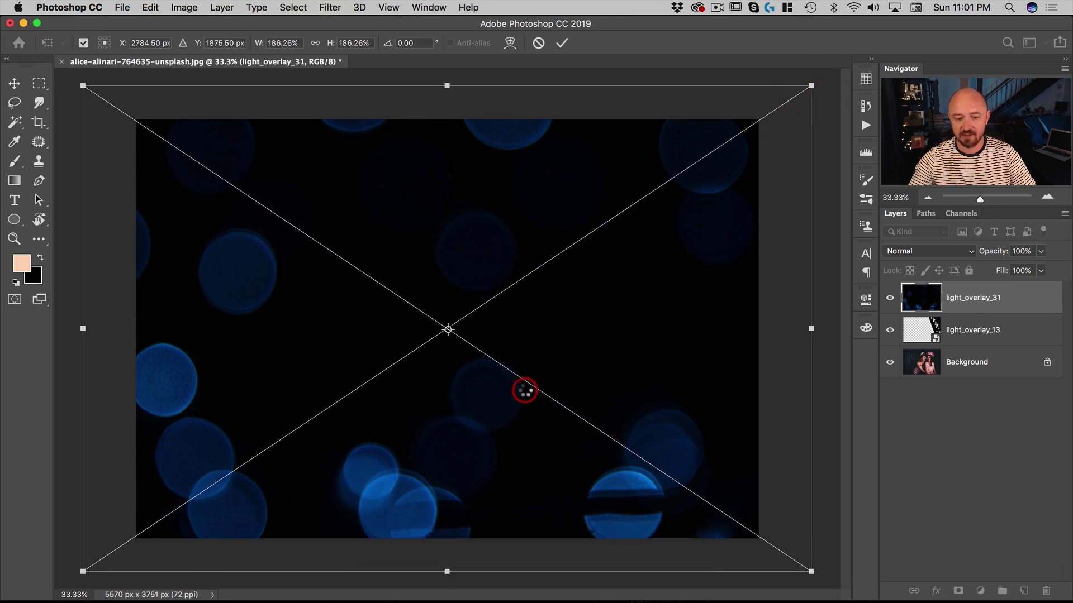
- Set the light_overlay_31 layer's blend mode to Screen
click(921, 256)
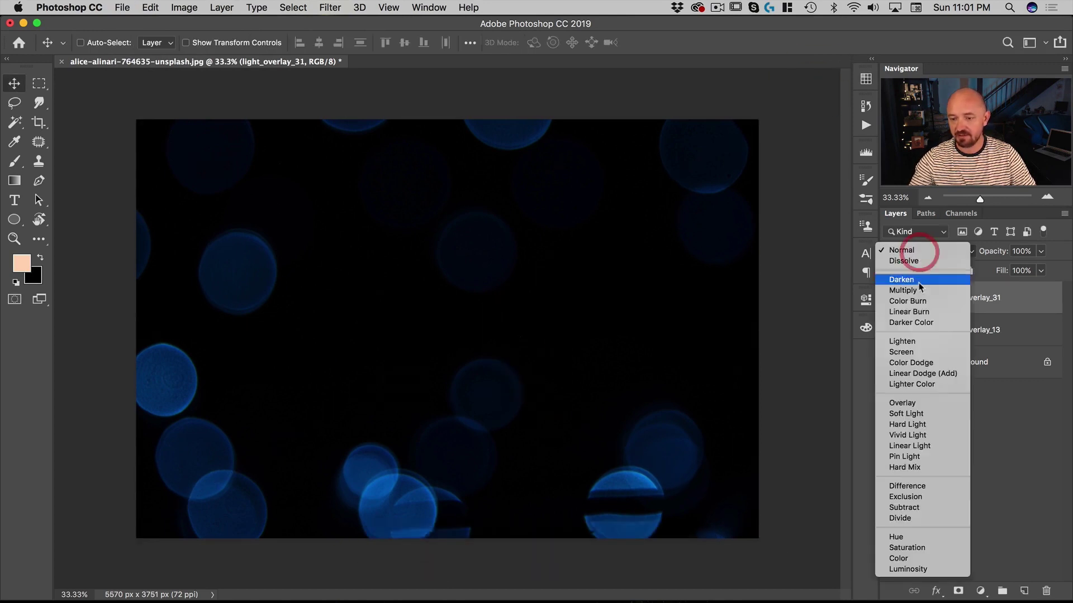
click(912, 347)
click(902, 326)
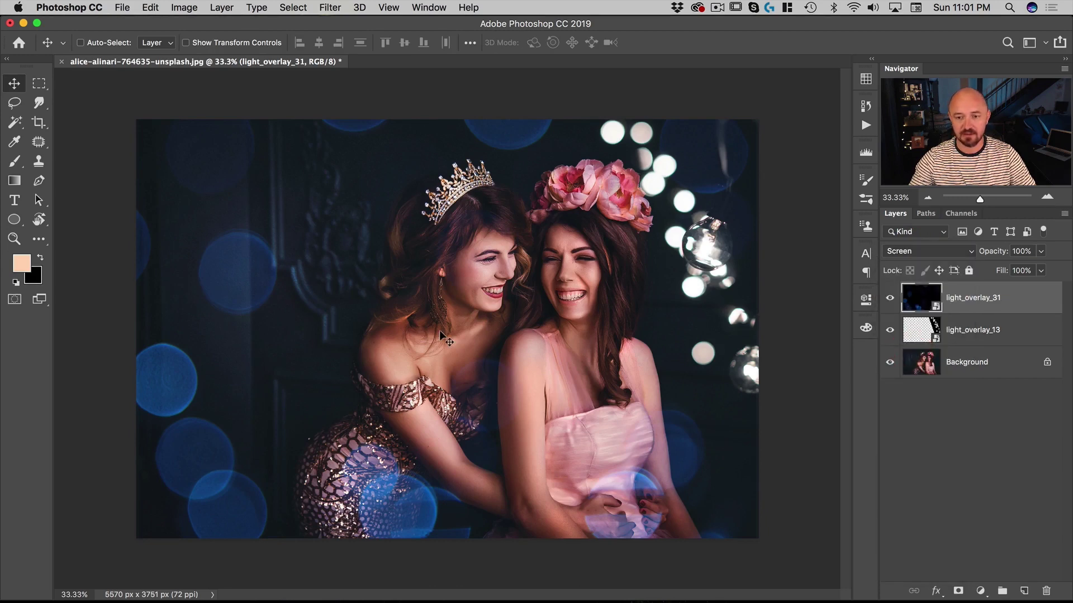
- Place light_overlay_32.jpg as an embedded image and enlarge it from its centre to more than twice its size, beyond the canvas
click(122, 7)
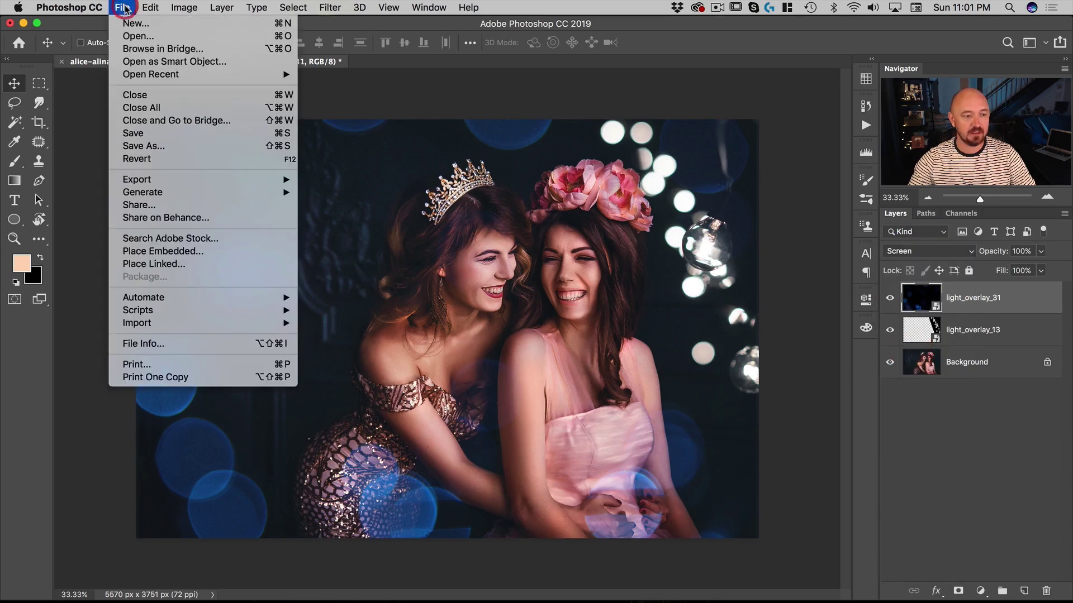
click(273, 255)
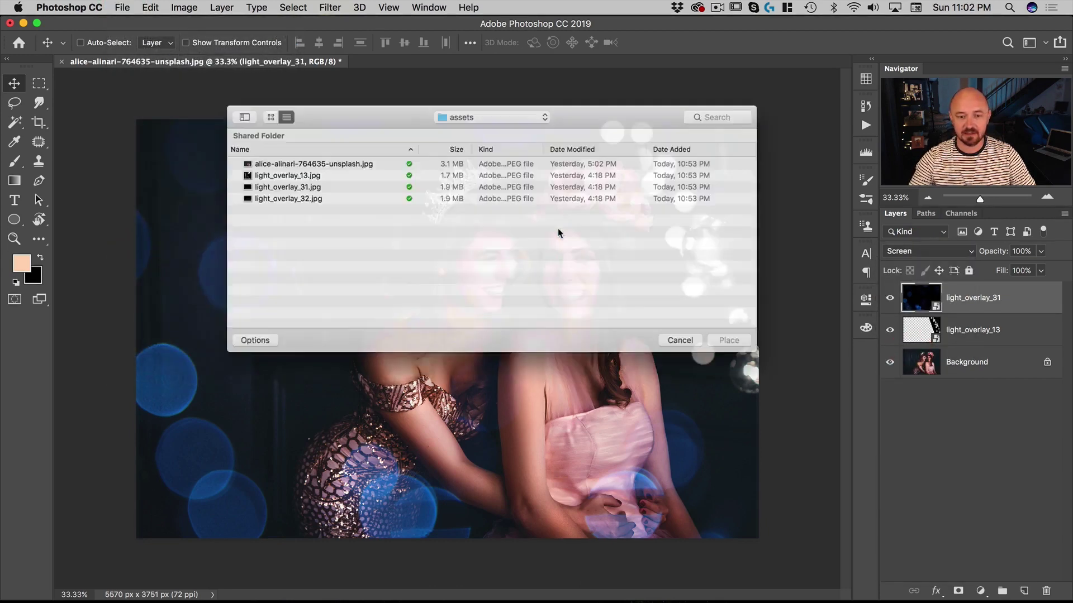
double_click(268, 196)
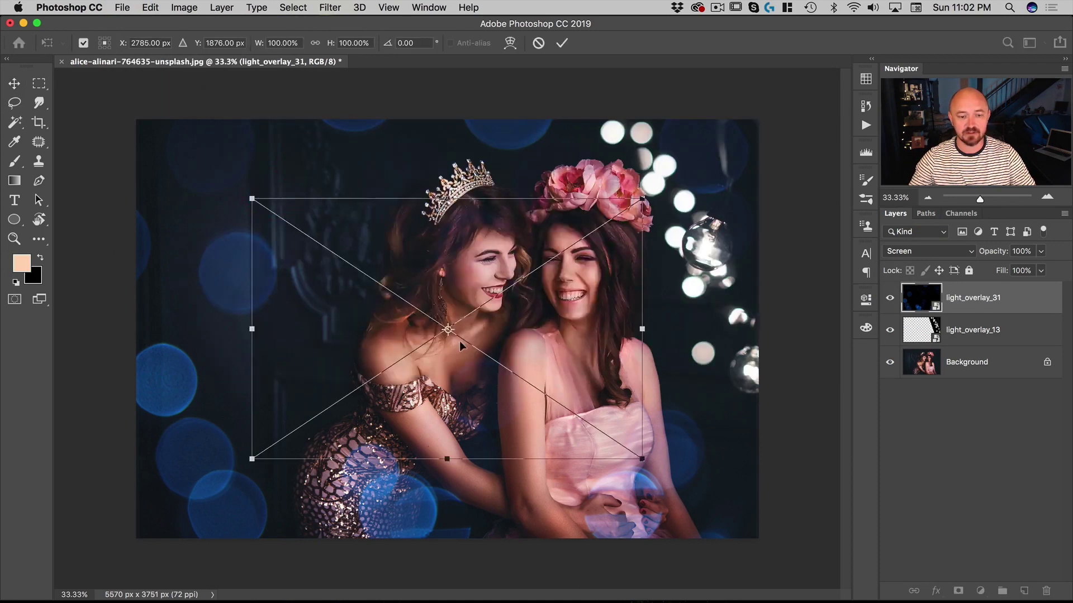
key(alt+shift)
drag(642, 199, 894, 100)
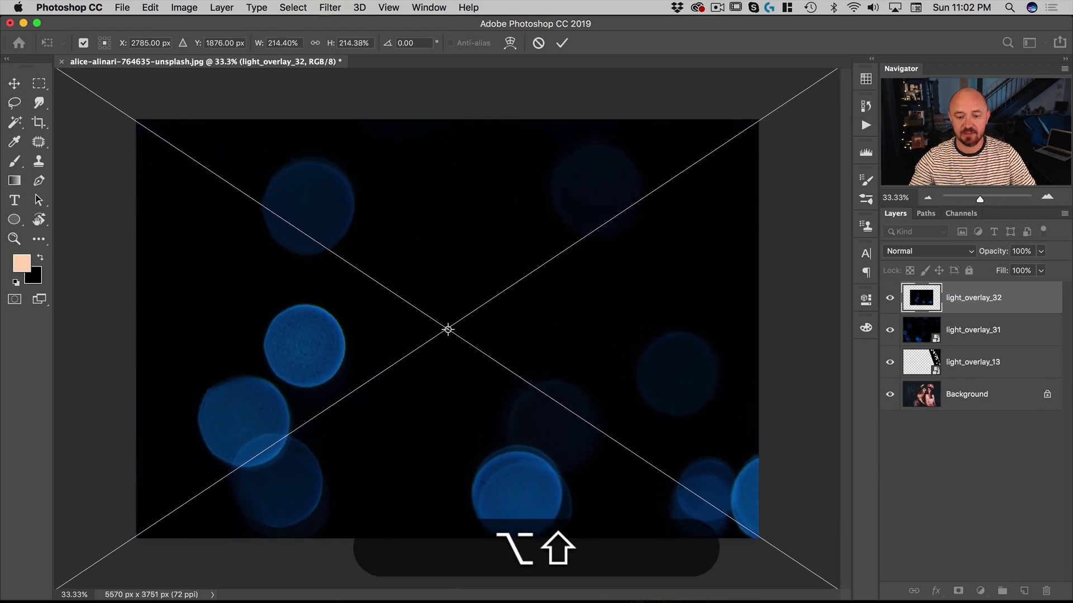
- Shift light_overlay_32 to the left across the photo and set its blend mode to Screen
drag(615, 288, 560, 288)
key(Return)
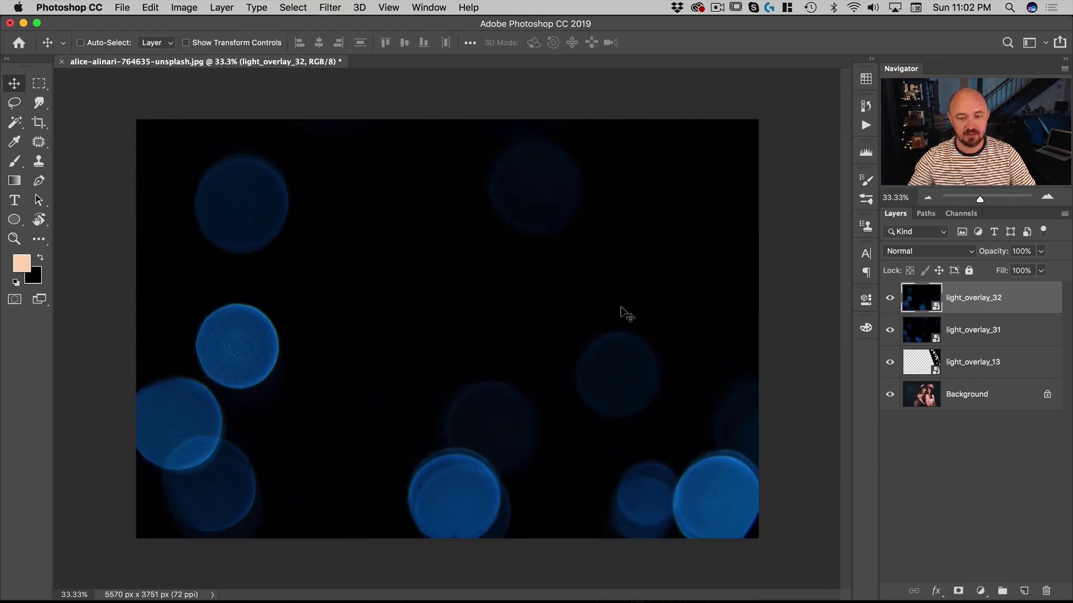
click(913, 252)
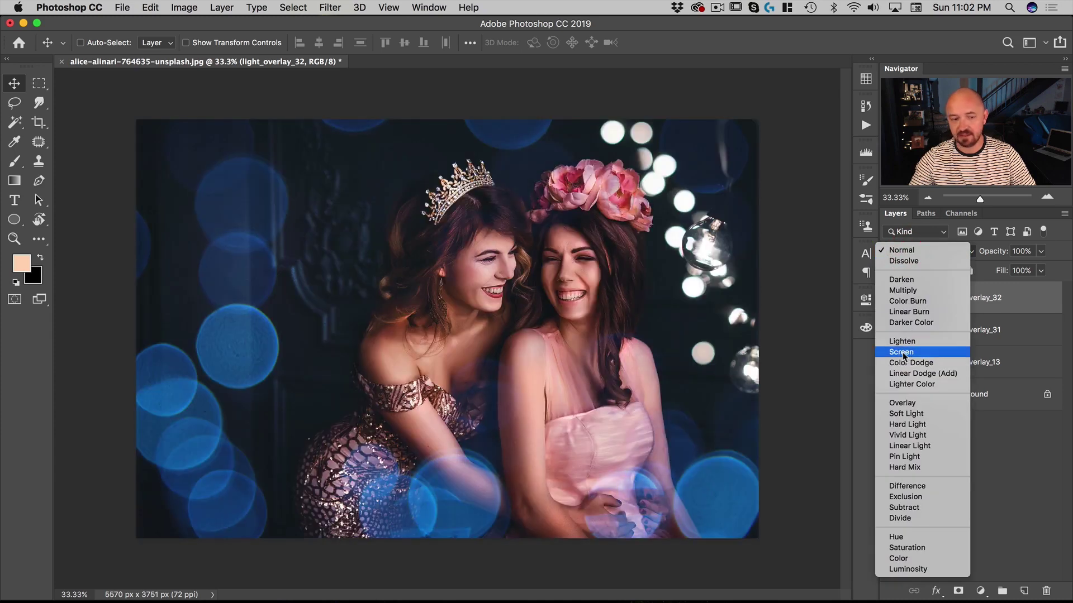
click(901, 352)
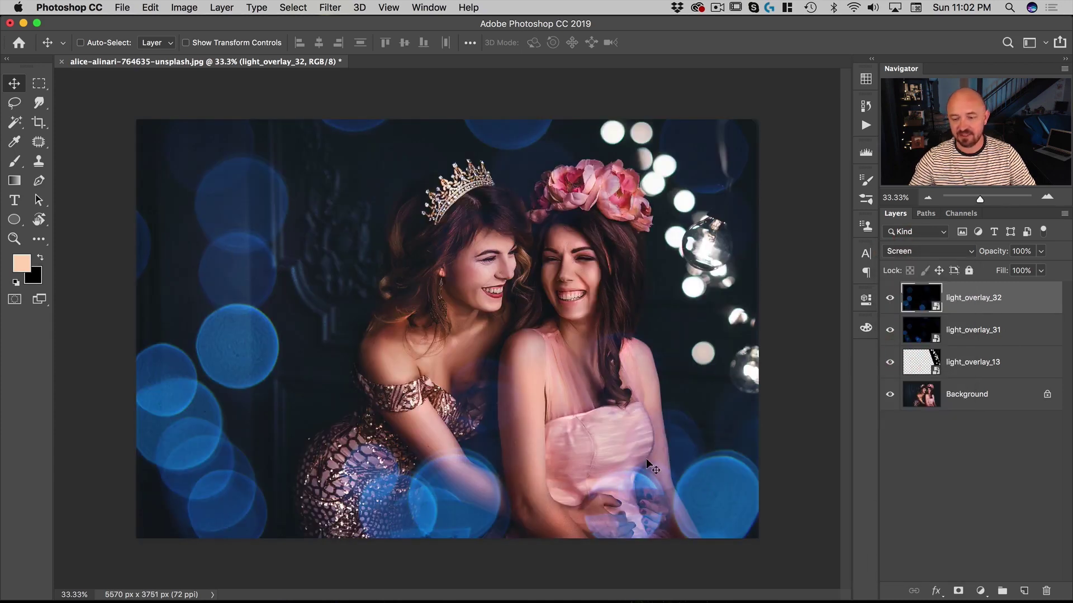
- Transform light_overlay_31 by rotating it about half a turn, enlarging it and repositioning it so its blue circles spread around the women
click(920, 331)
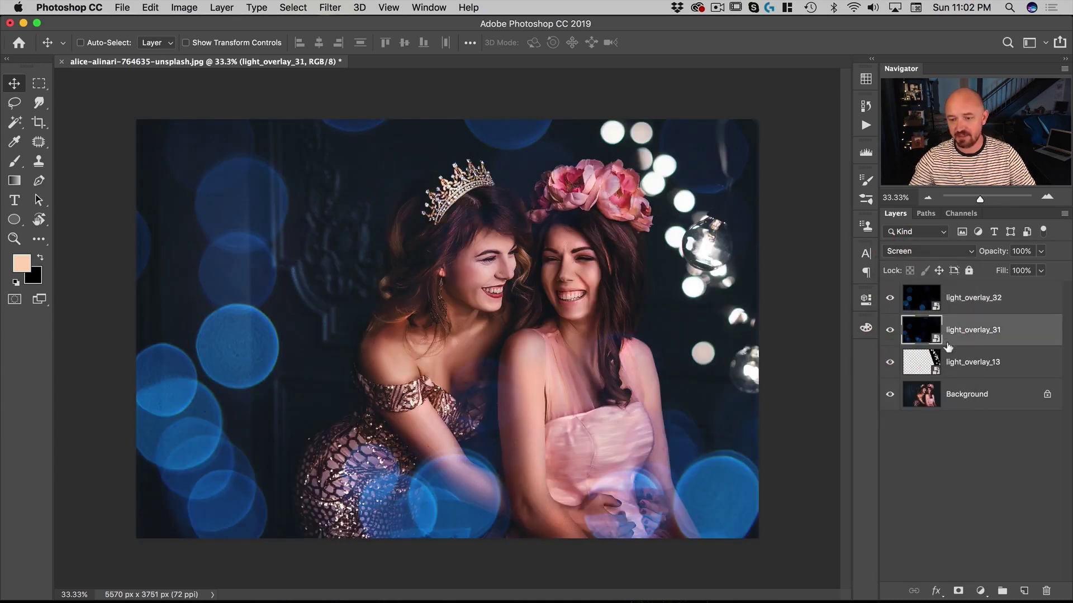
key(super+t)
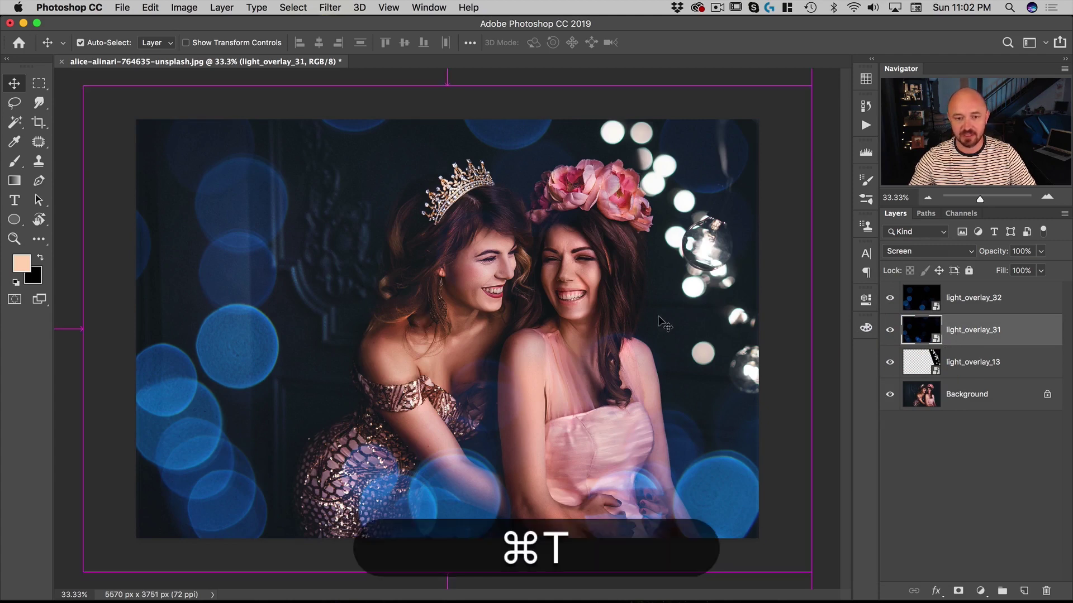
drag(824, 268, 330, 377)
drag(705, 265, 705, 233)
drag(811, 527, 883, 581)
drag(755, 353, 645, 388)
key(Return)
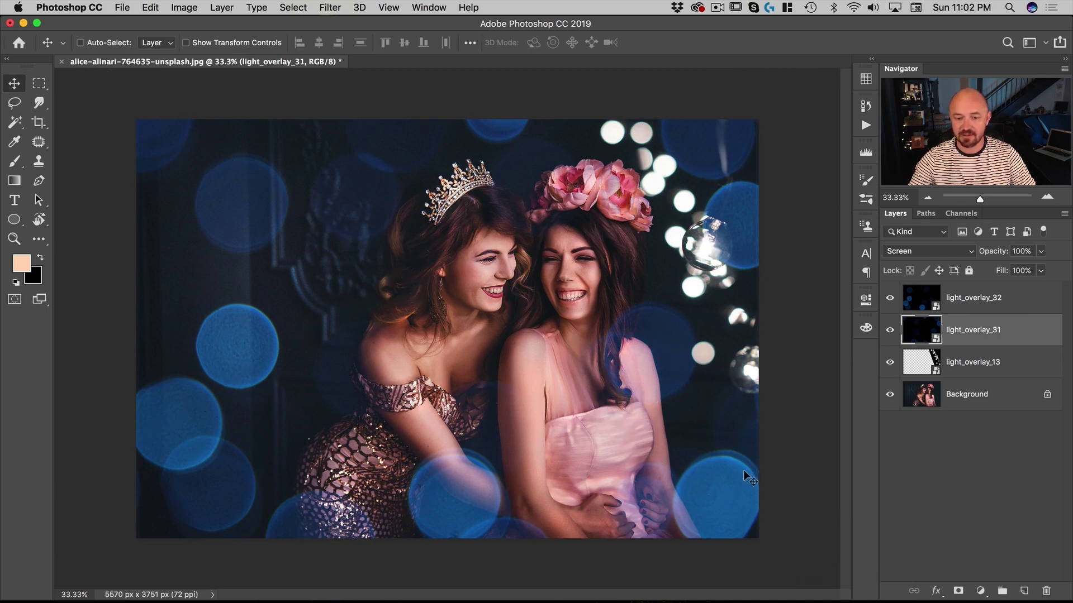
- Hide light_overlay_32 and light_overlay_31, and start a Color Balance adjustment on light_overlay_13
drag(890, 319, 889, 297)
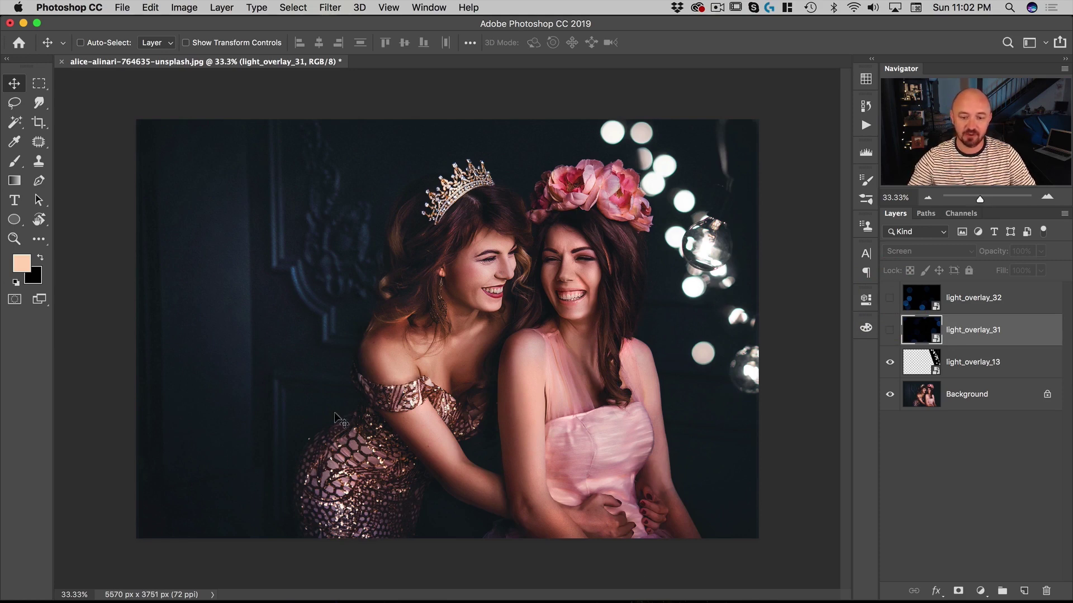
click(937, 368)
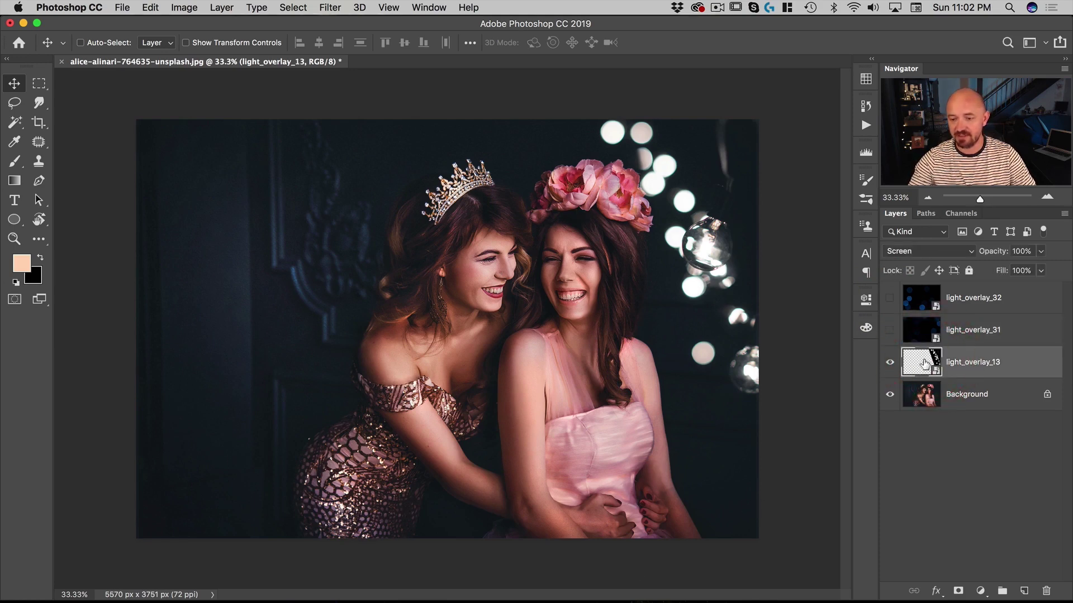
click(180, 8)
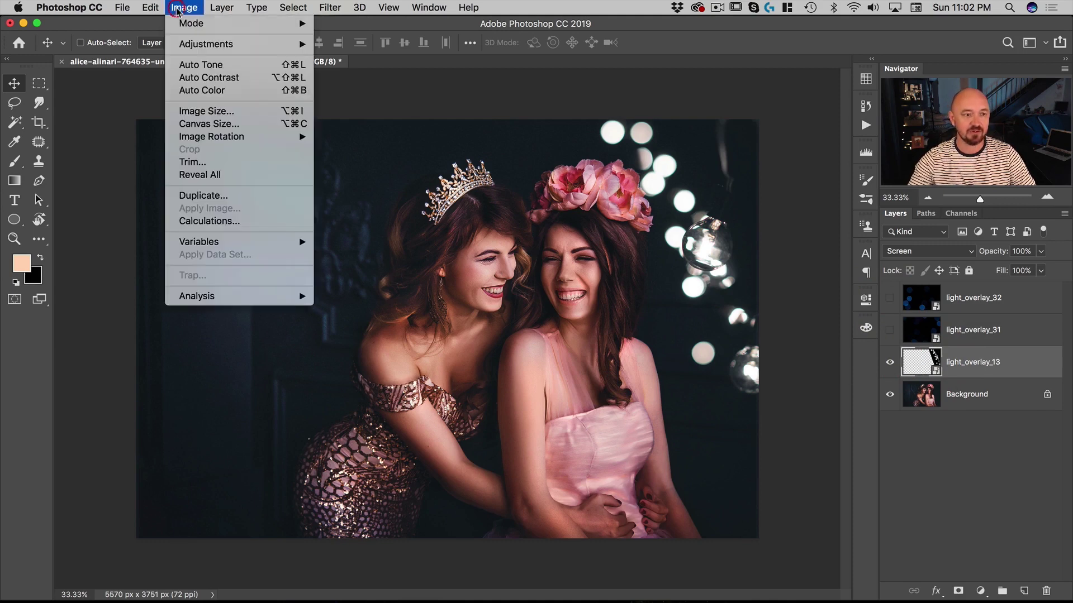
mouse_move(185, 45)
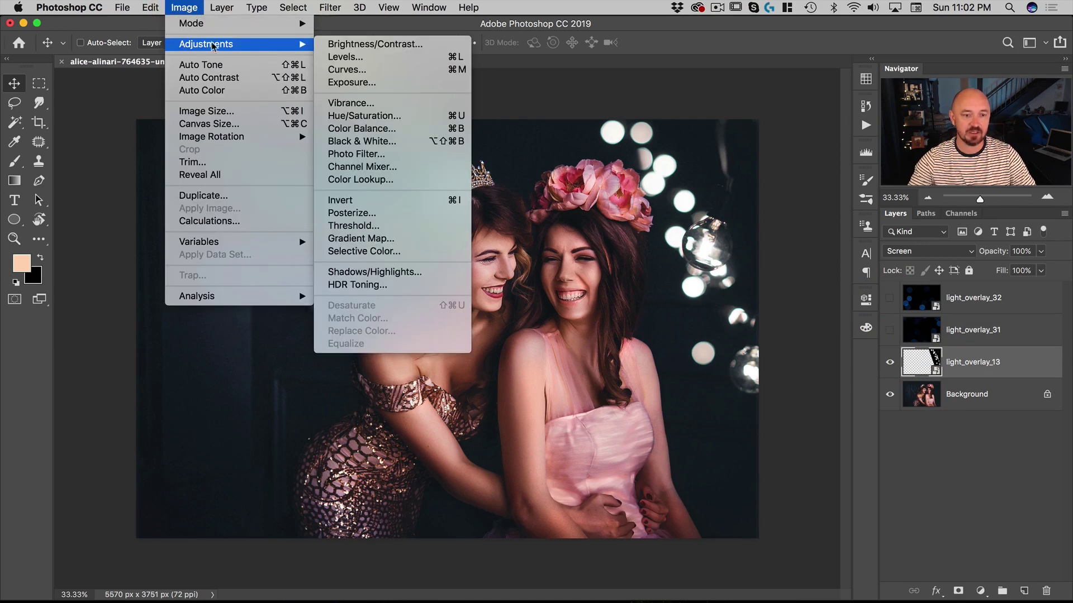
click(354, 128)
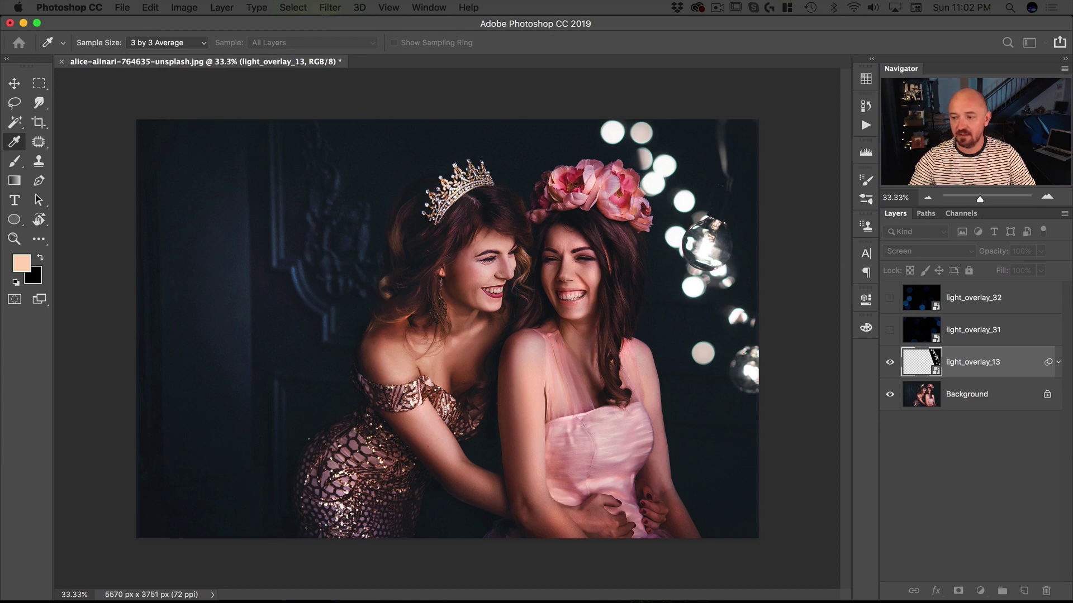
- Balance light_overlay_13 towards magenta and blue: midtones green -42 and blue +18, shadows green -24 and blue +16
drag(669, 420, 166, 164)
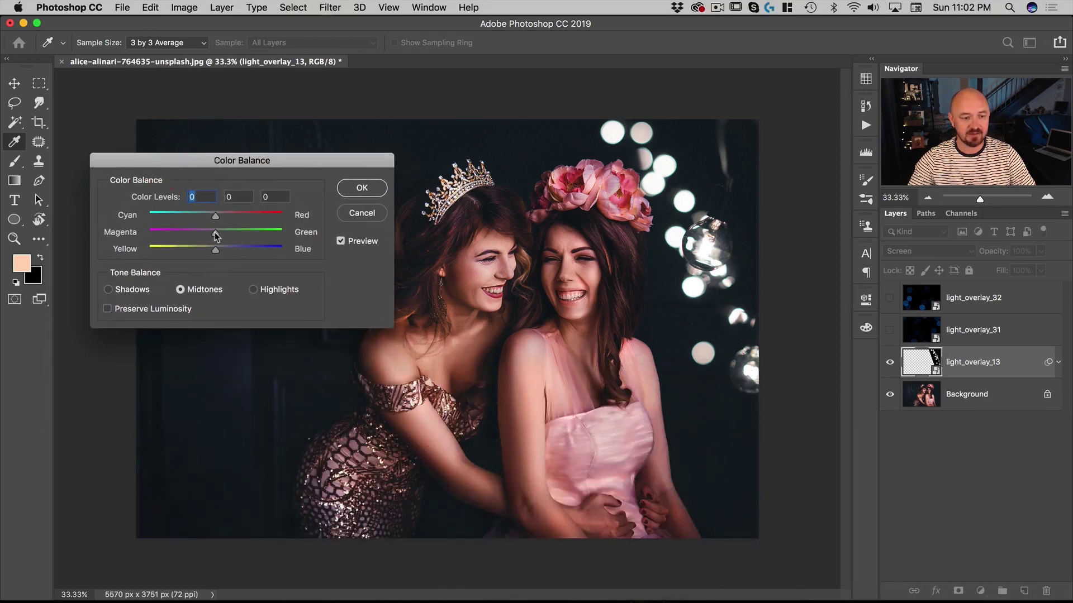
drag(203, 234, 193, 234)
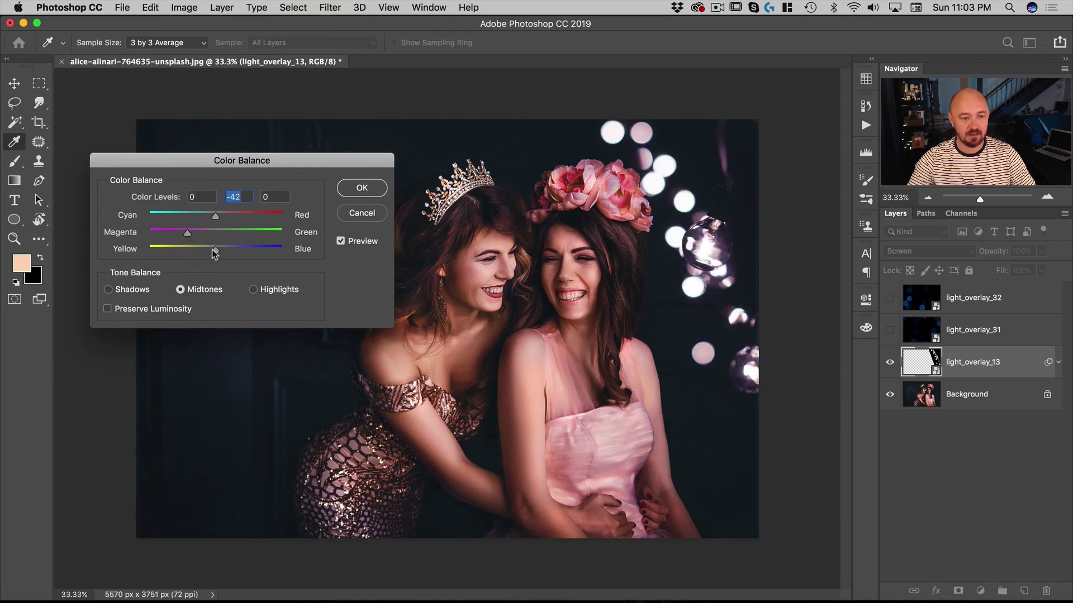
drag(217, 254, 221, 255)
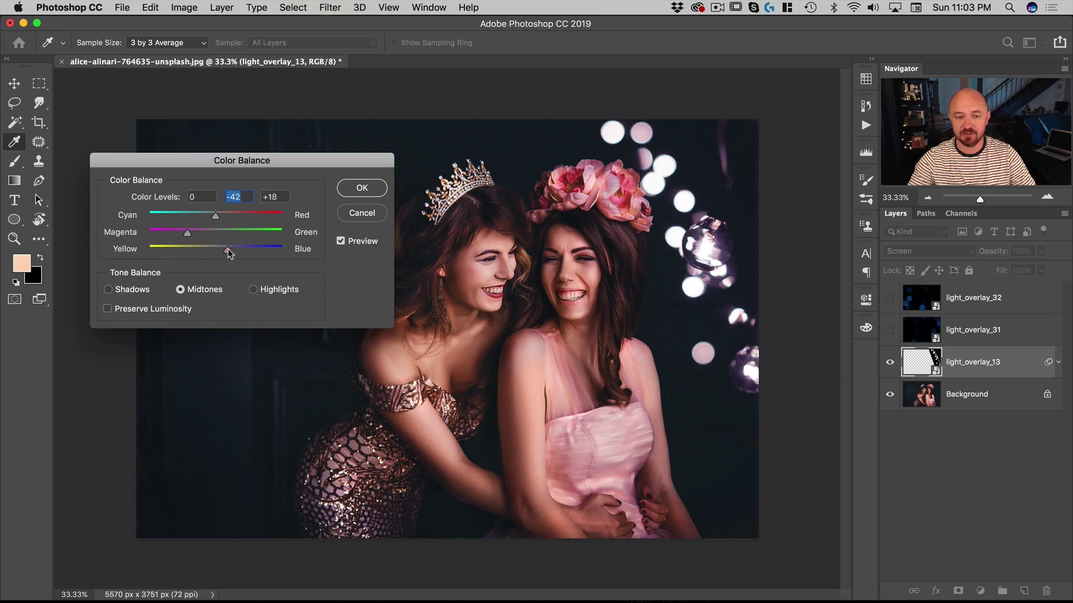
click(134, 289)
mouse_move(210, 237)
mouse_down()
mouse_move(199, 232)
mouse_move(217, 253)
mouse_move(206, 253)
mouse_move(217, 252)
mouse_up()
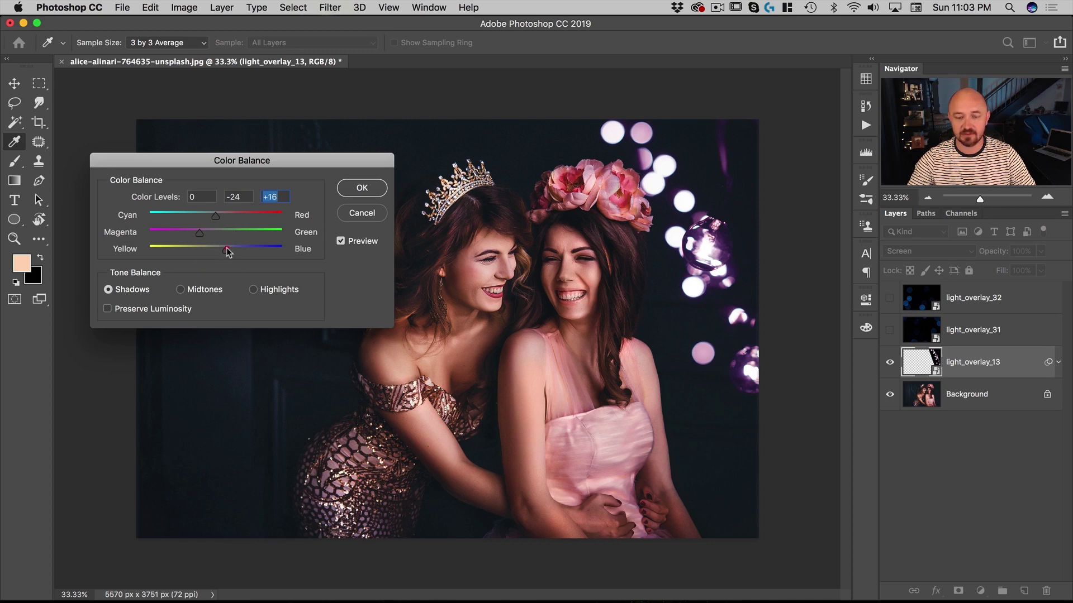
- Set the Color Balance highlights to red +14, green -27 and blue -46, and apply the adjustment to light_overlay_13
click(254, 289)
drag(215, 236, 185, 250)
mouse_move(215, 217)
mouse_down()
mouse_move(243, 217)
mouse_move(227, 215)
mouse_up()
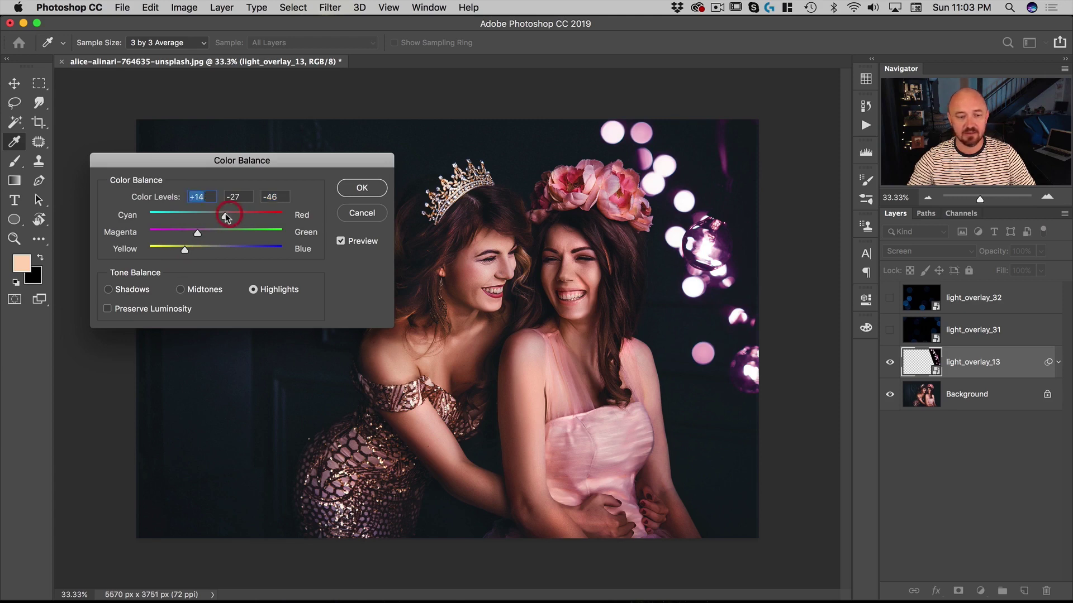
drag(343, 157, 403, 218)
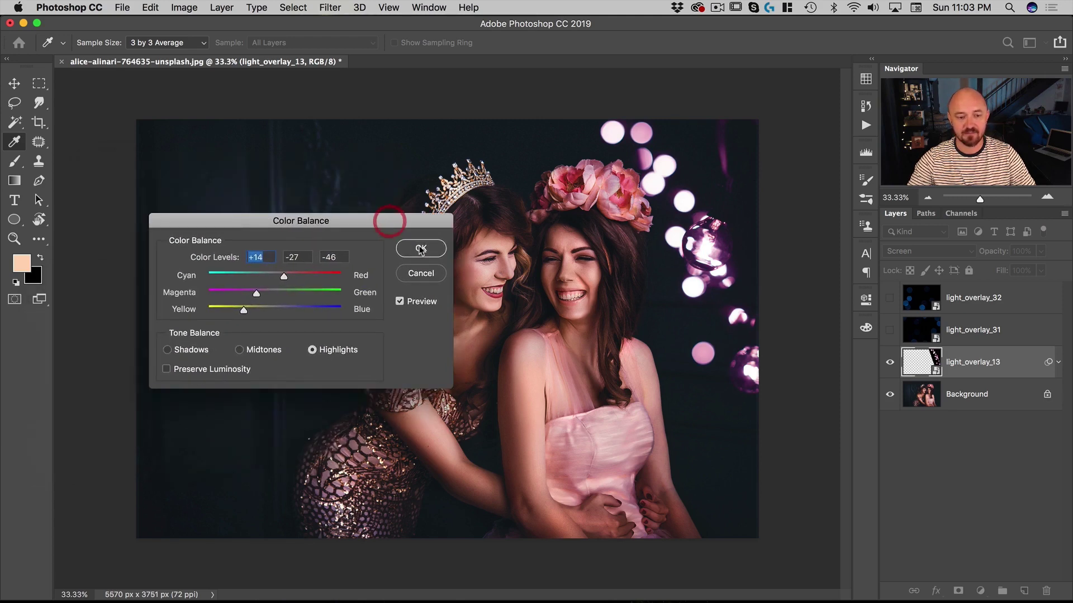
click(421, 248)
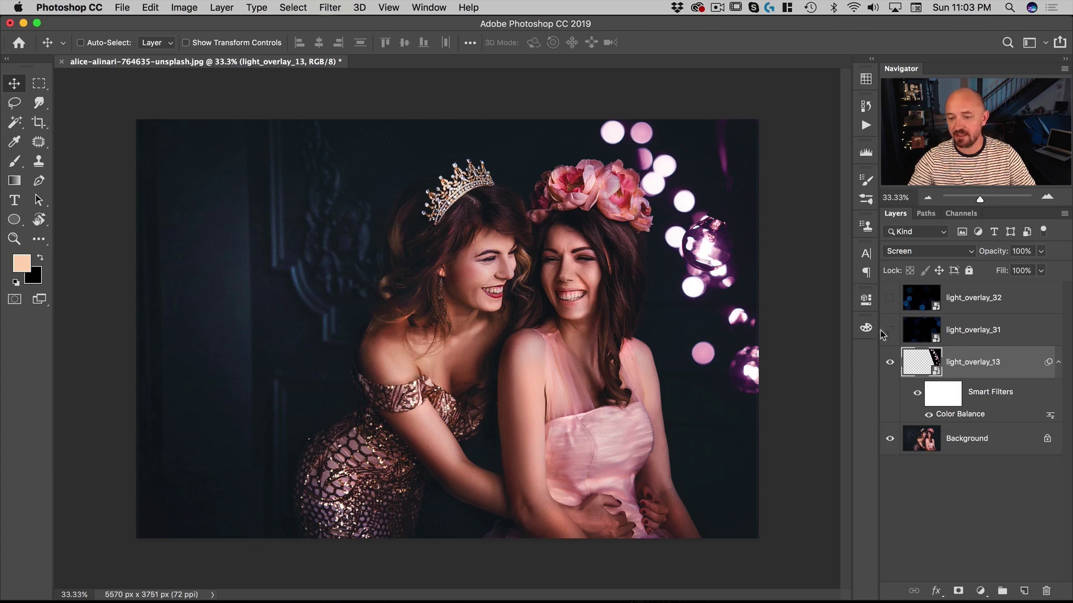
- Show and select light_overlay_31, and compare light_overlay_13 with and without its Color Balance filter
click(890, 333)
click(908, 331)
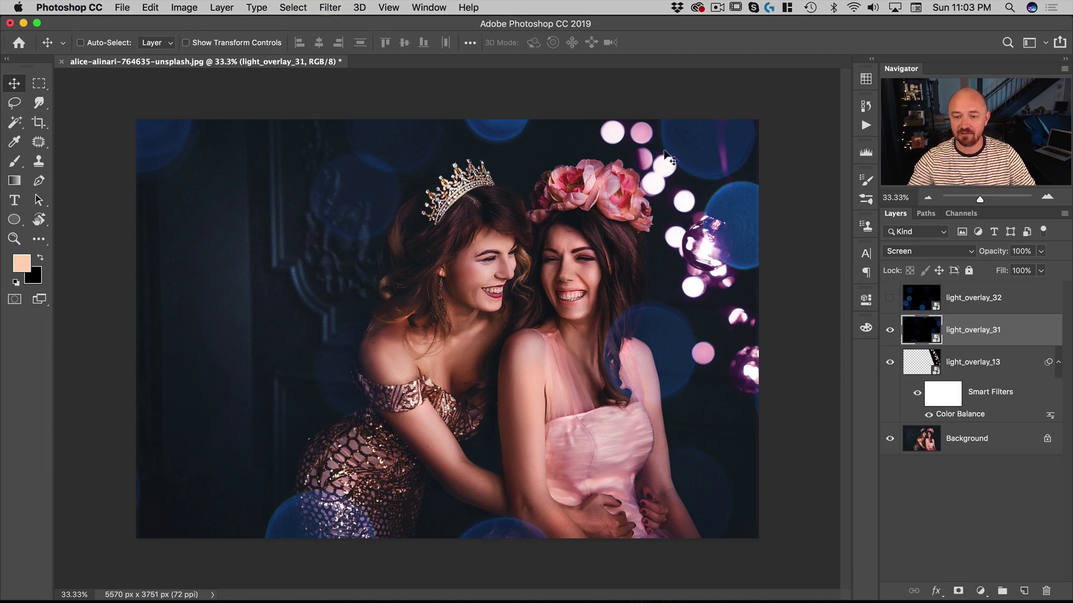
click(890, 334)
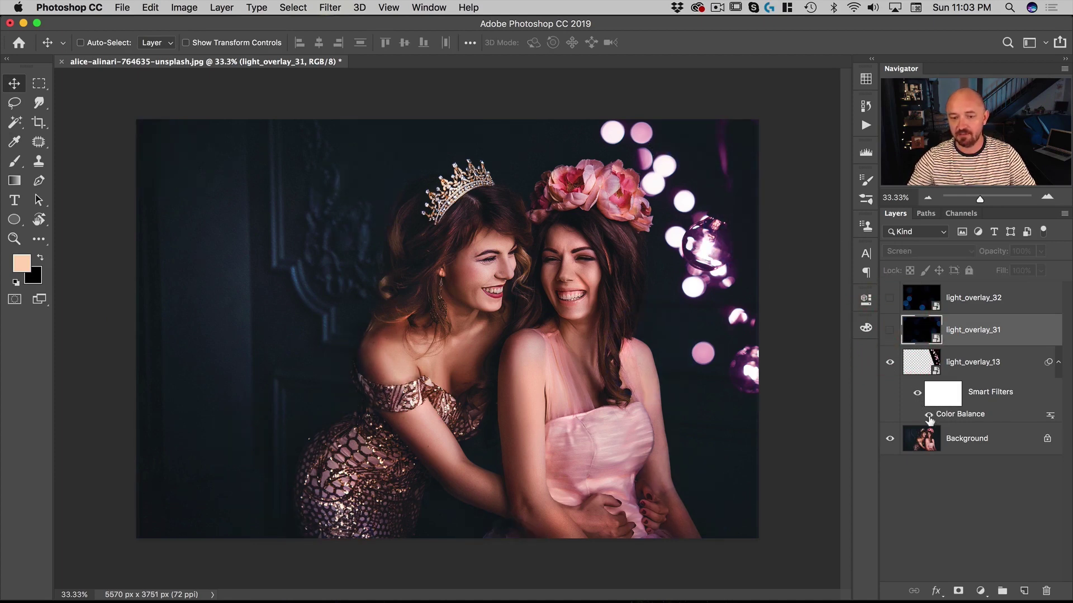
click(928, 416)
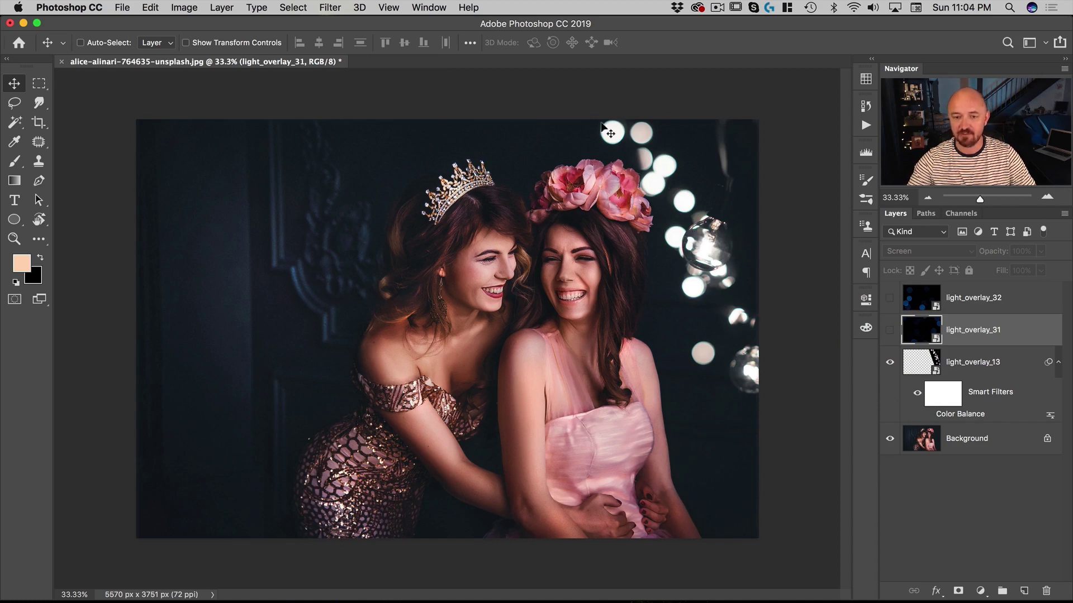
click(929, 415)
click(890, 331)
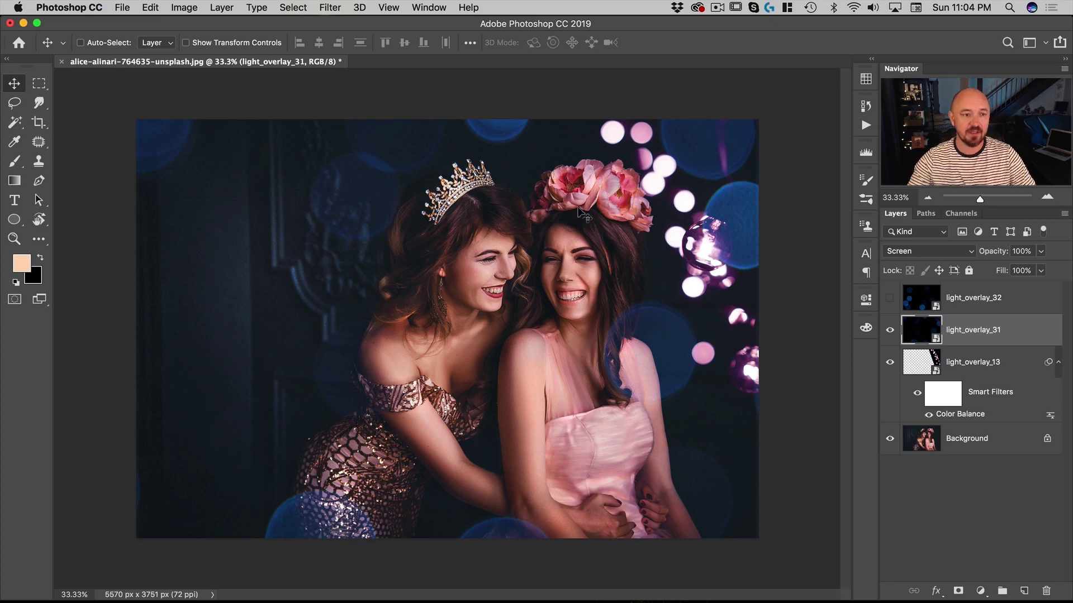
- Start a Hue/Saturation adjustment on light_overlay_31 and shift the hue to +74 to turn its circles purple
click(180, 8)
mouse_move(206, 45)
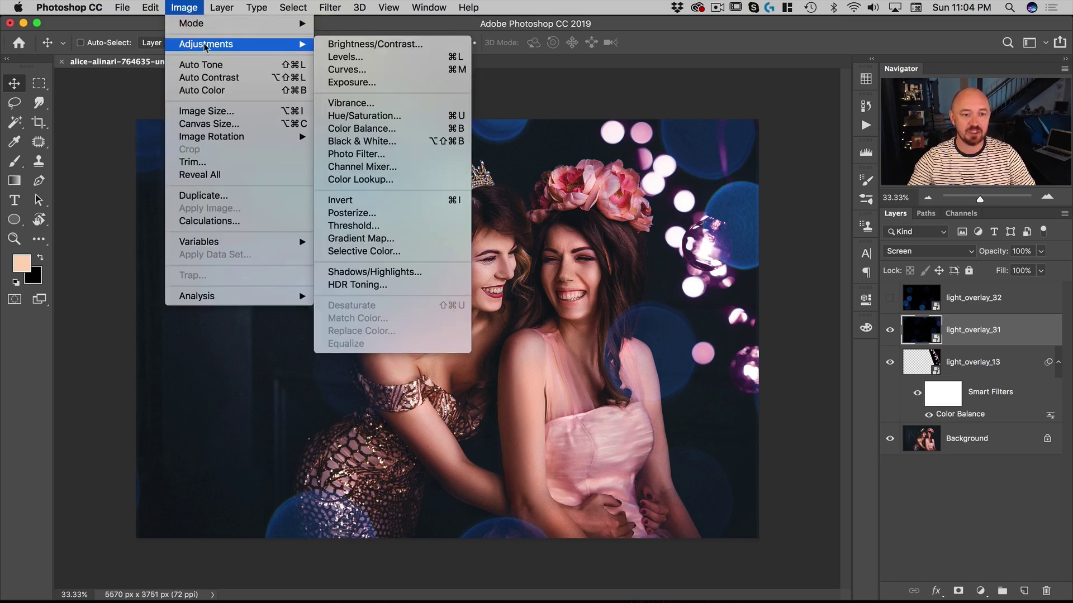
click(366, 116)
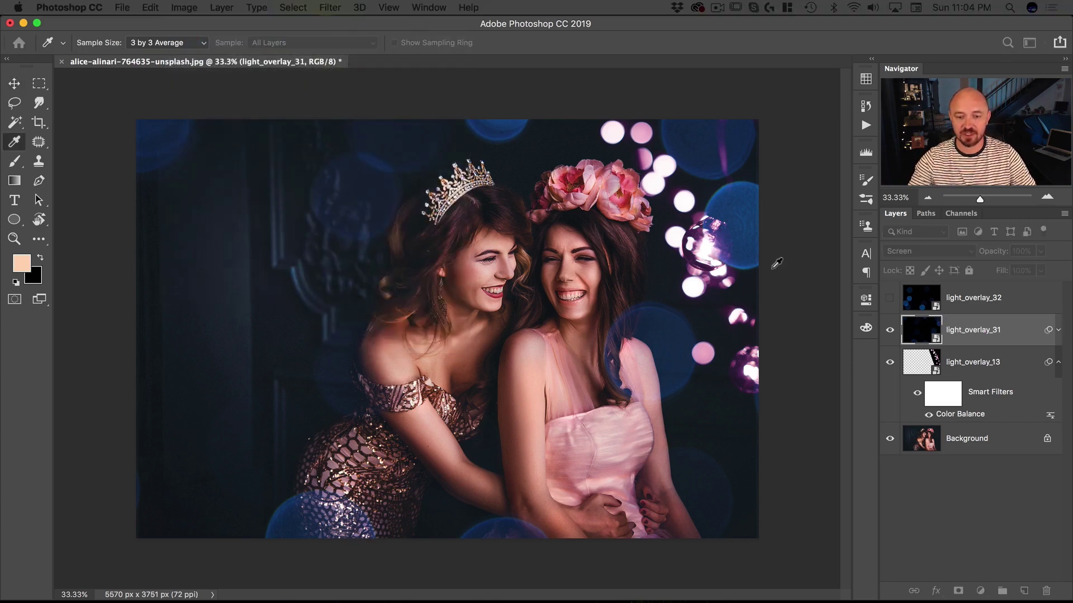
drag(670, 358, 151, 222)
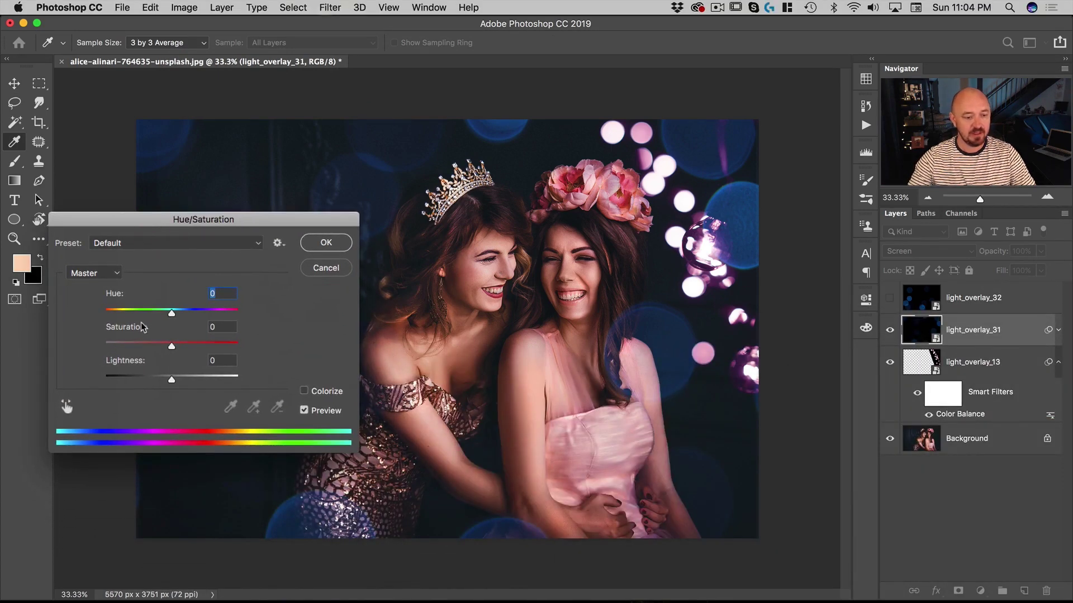
drag(188, 318, 209, 316)
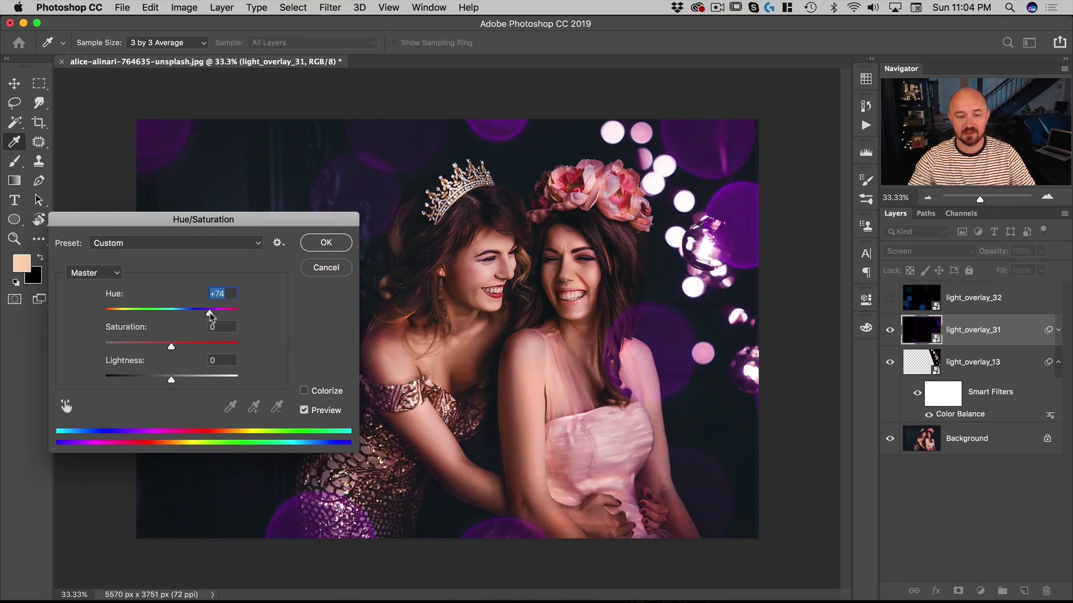
- Lower the saturation of light_overlay_31 to -40 and apply the Hue/Saturation adjustment
drag(265, 221, 374, 246)
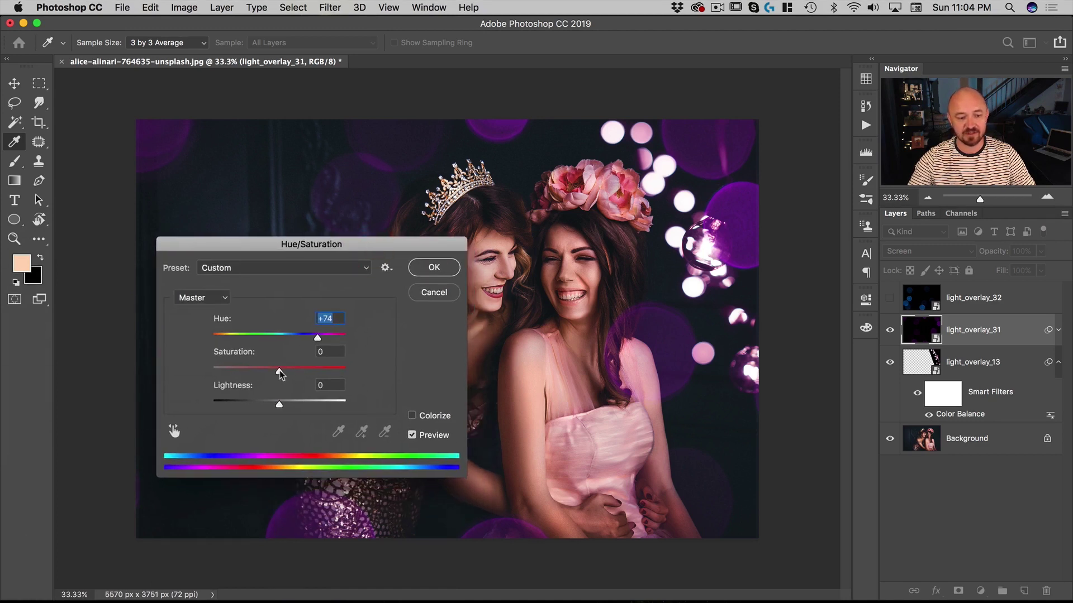
drag(232, 370, 253, 368)
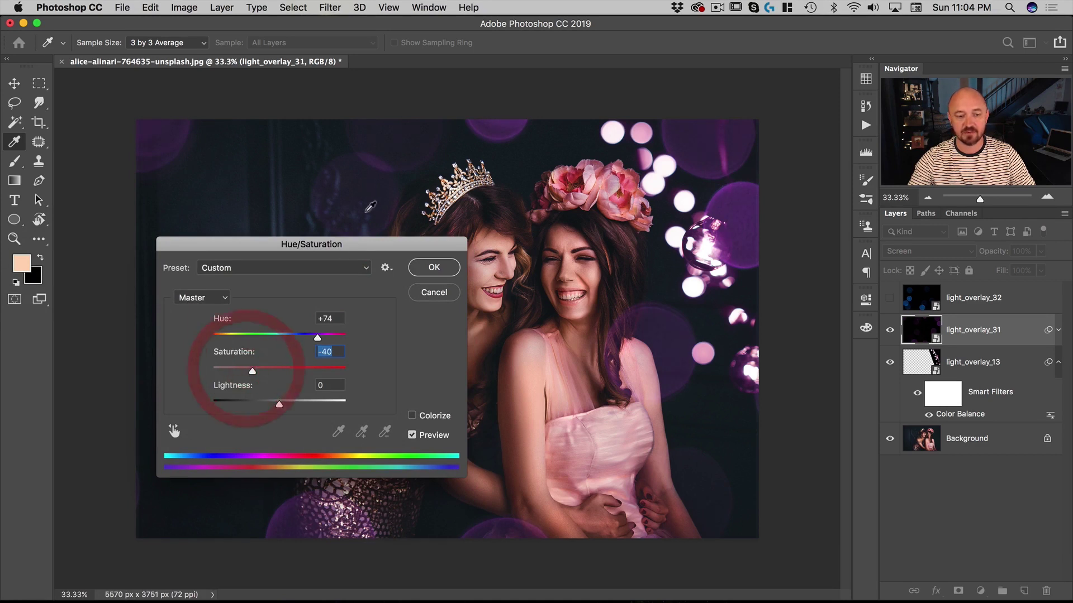
drag(369, 239, 349, 202)
click(428, 231)
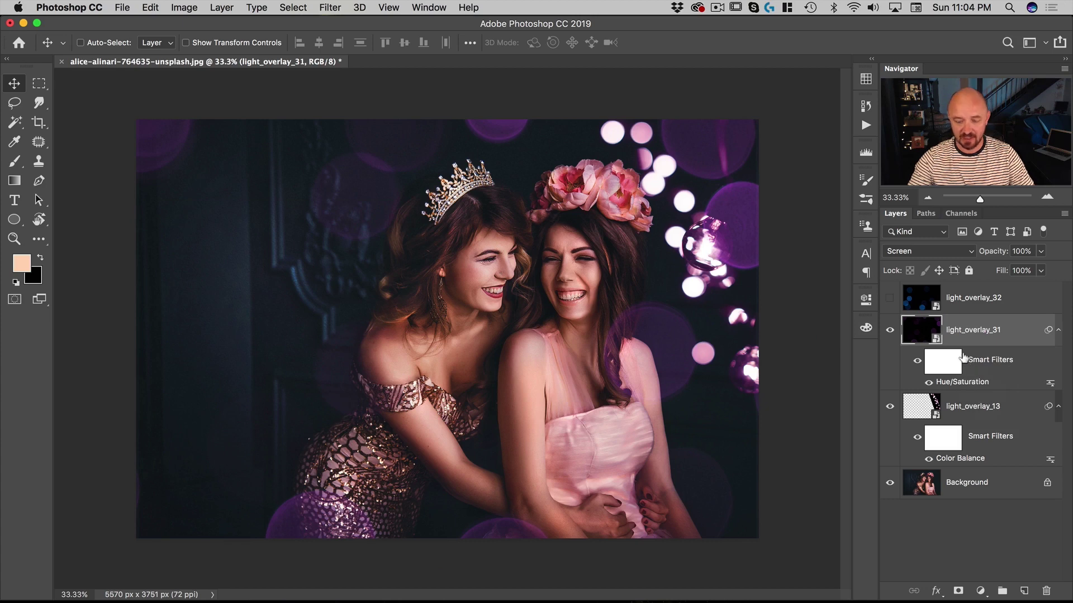
- Show light_overlay_32 and copy the Hue/Saturation smart filter from light_overlay_31 onto it
click(890, 299)
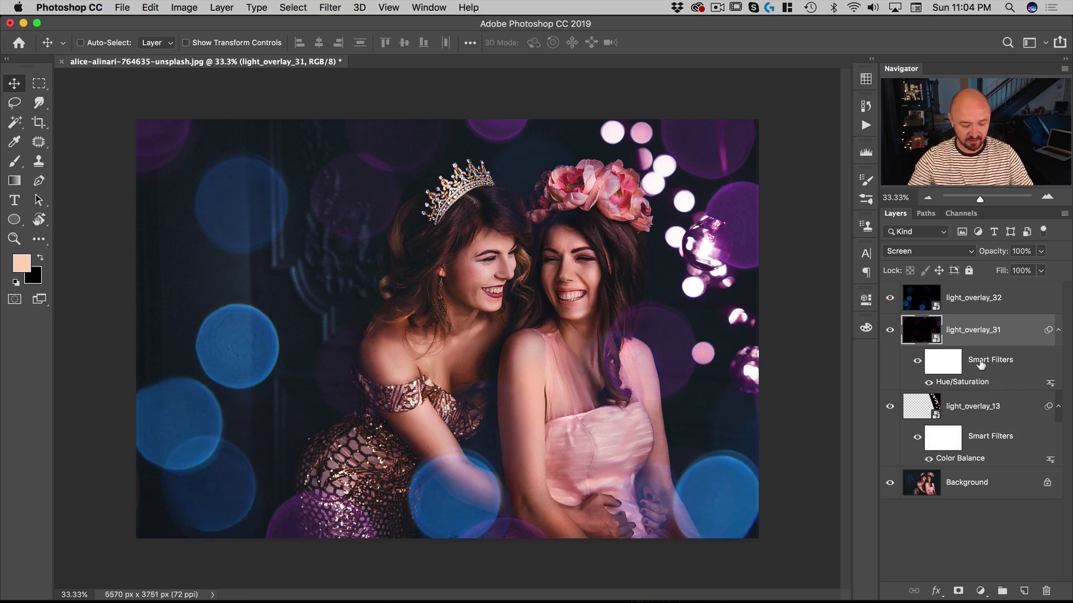
key(alt+super)
drag(986, 362, 965, 297)
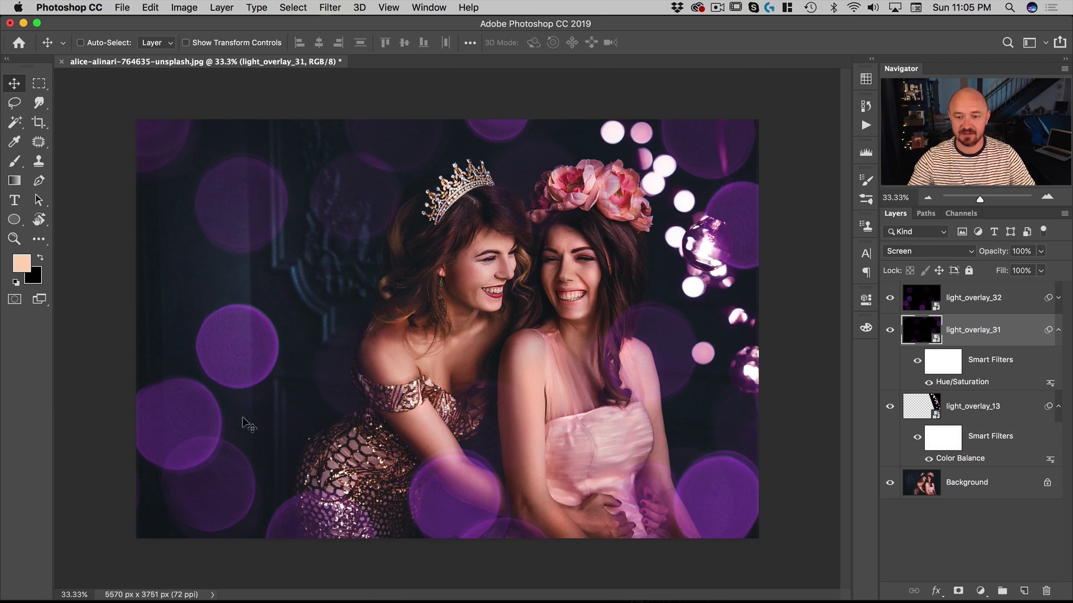
- Reduce the opacity of light_overlay_32 to 77% and add a layer mask to it
click(949, 300)
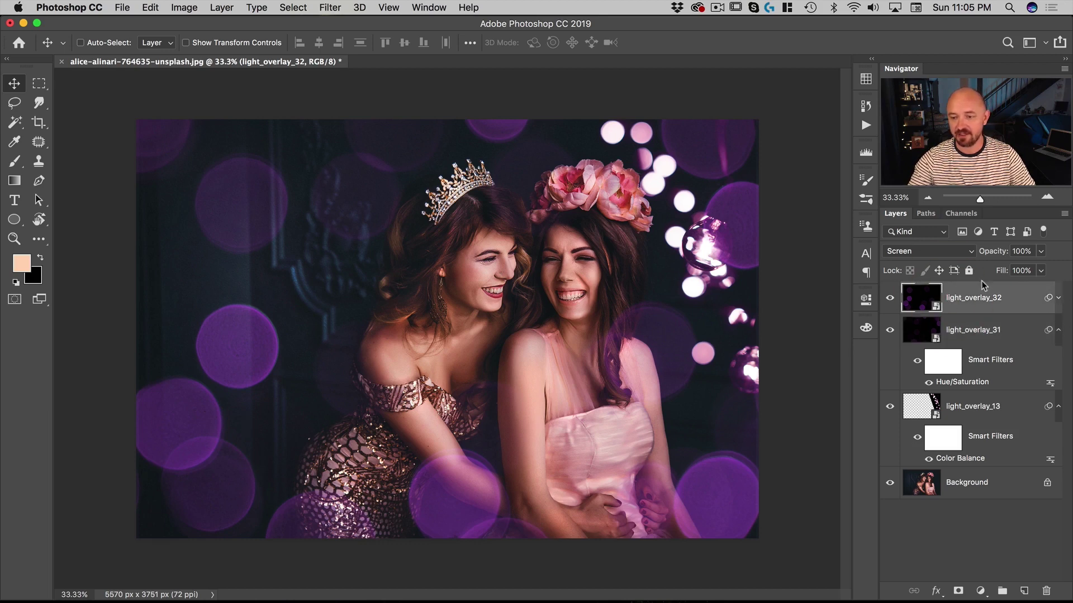
drag(999, 254, 983, 254)
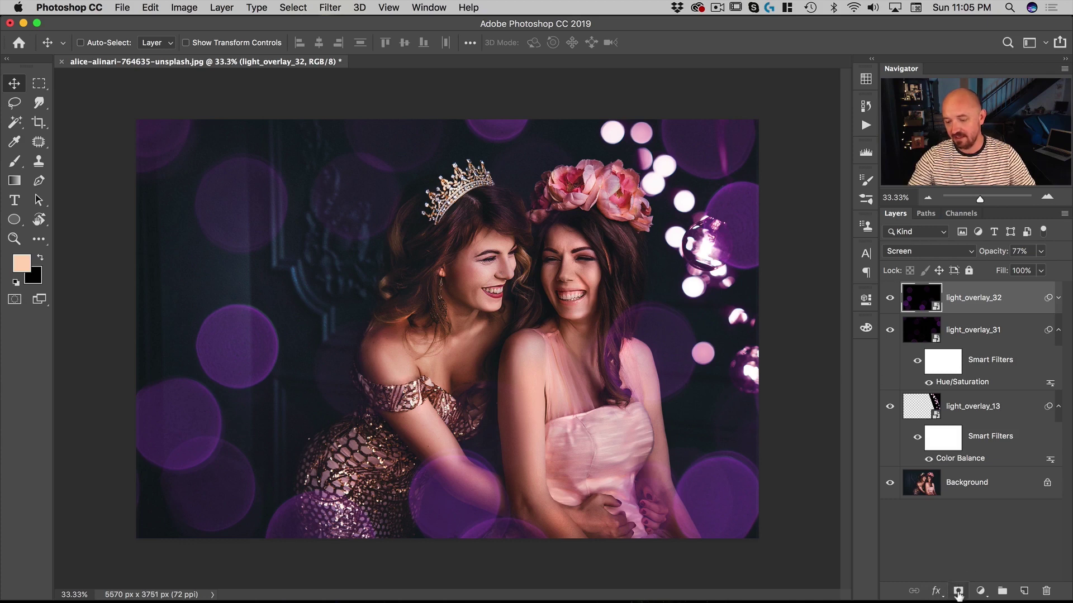
click(959, 591)
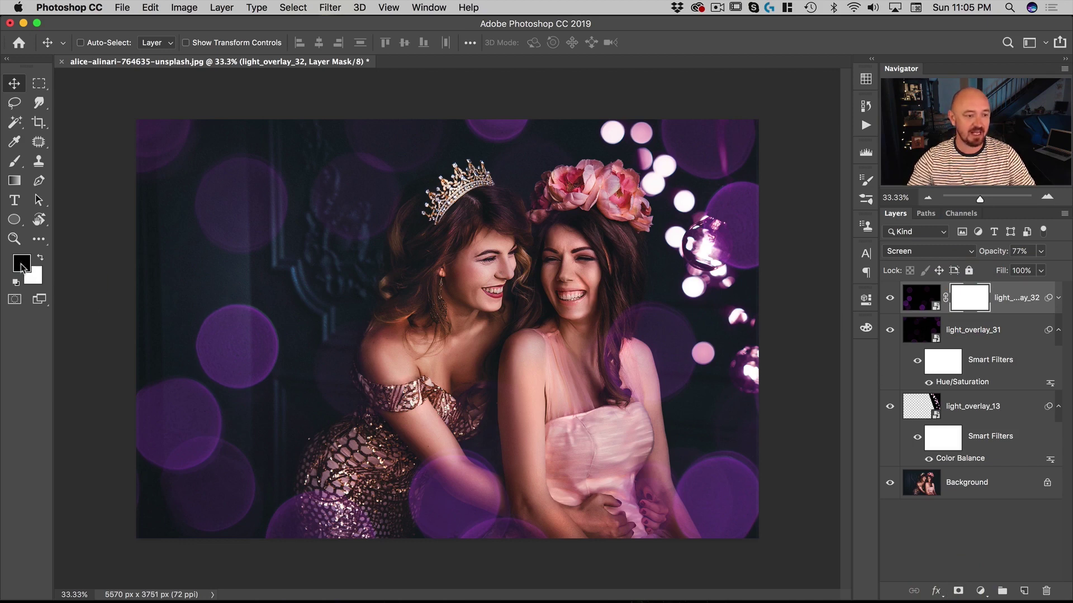
- Choose a soft General Brushes preset with 0% hardness and set the brush size to 446 px
click(14, 161)
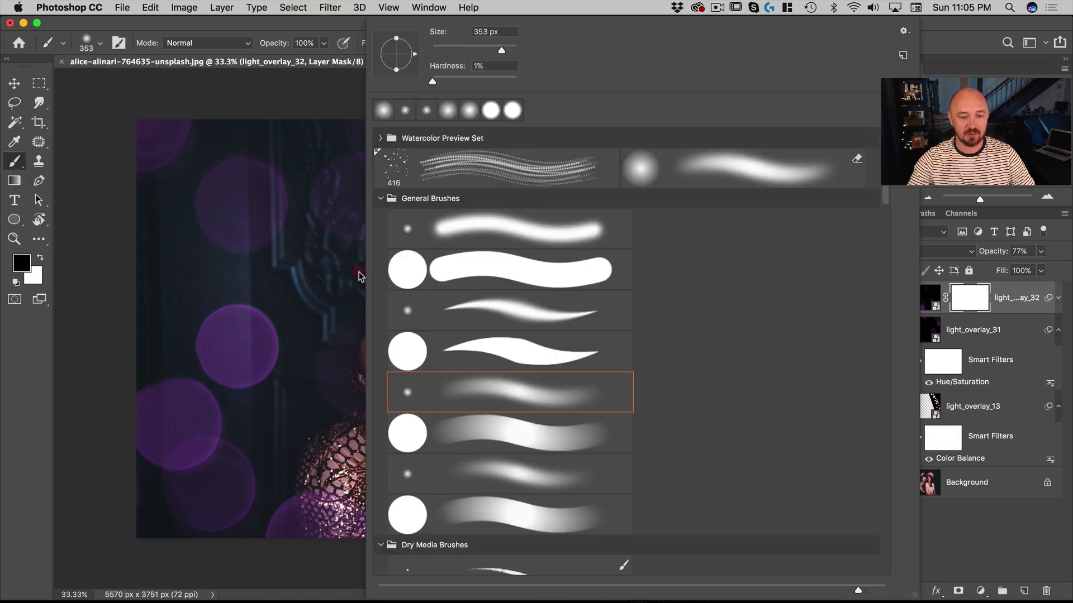
right_click(359, 276)
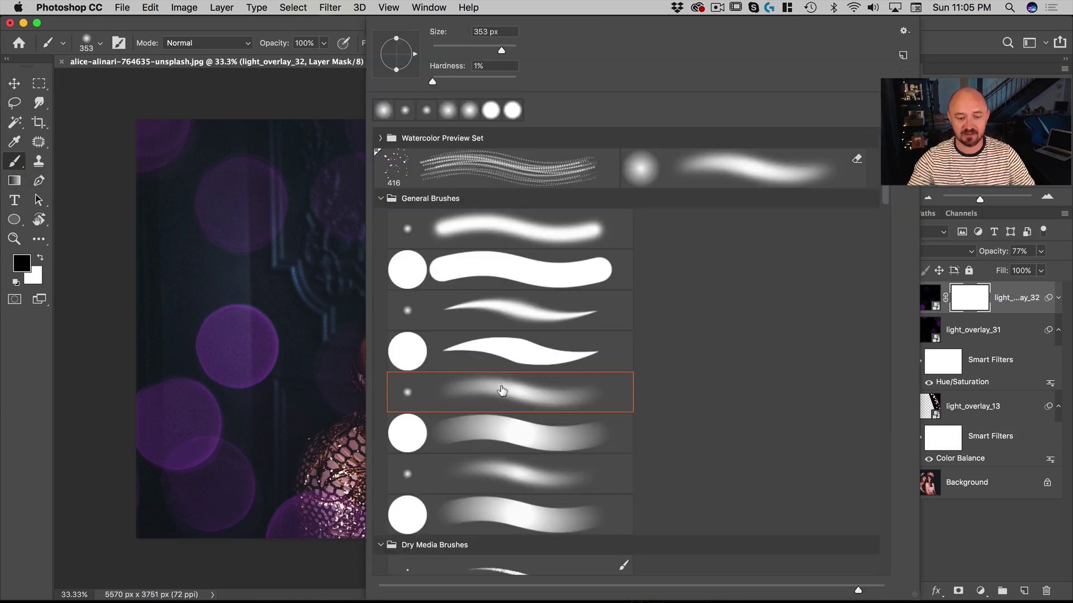
click(506, 478)
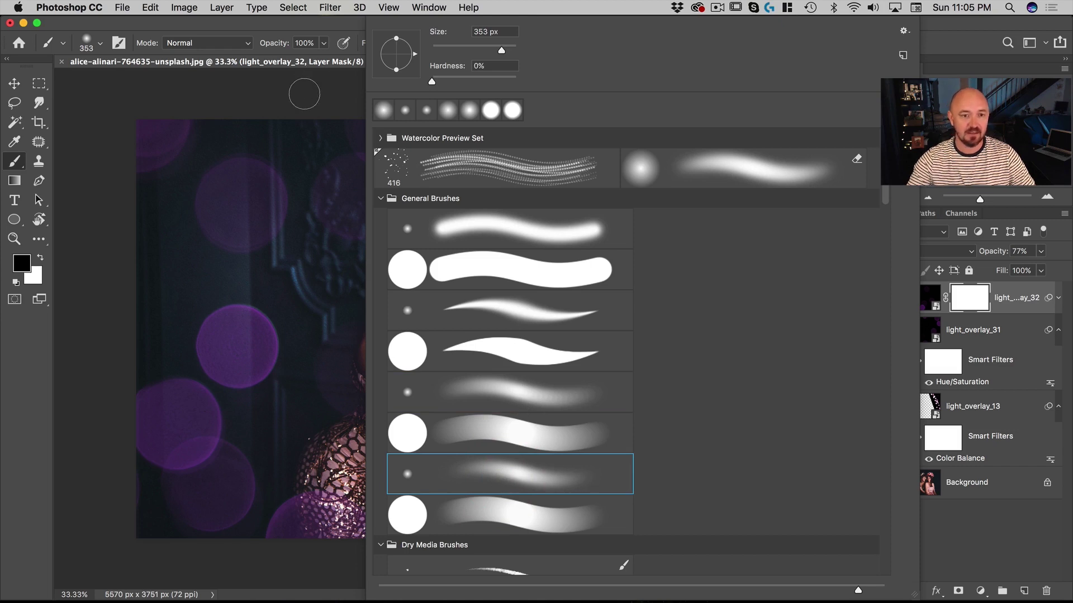
drag(505, 54, 508, 54)
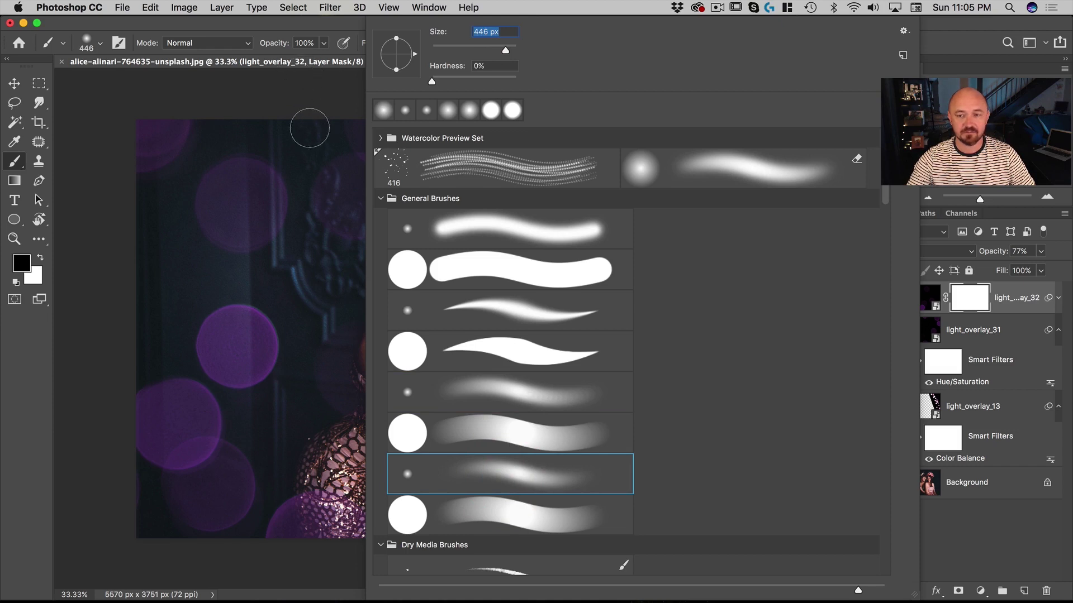
click(304, 102)
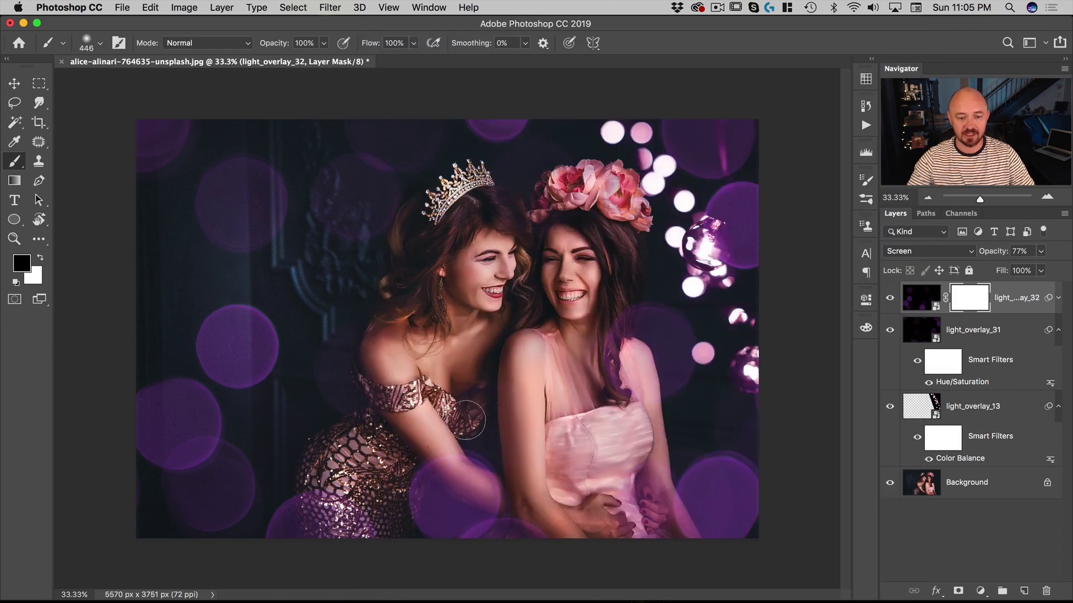
- Enlarge the brush to 1058 px and paint black on the light_overlay_32 mask to remove the circles over the women's arms and hands
key(ctrl+alt)
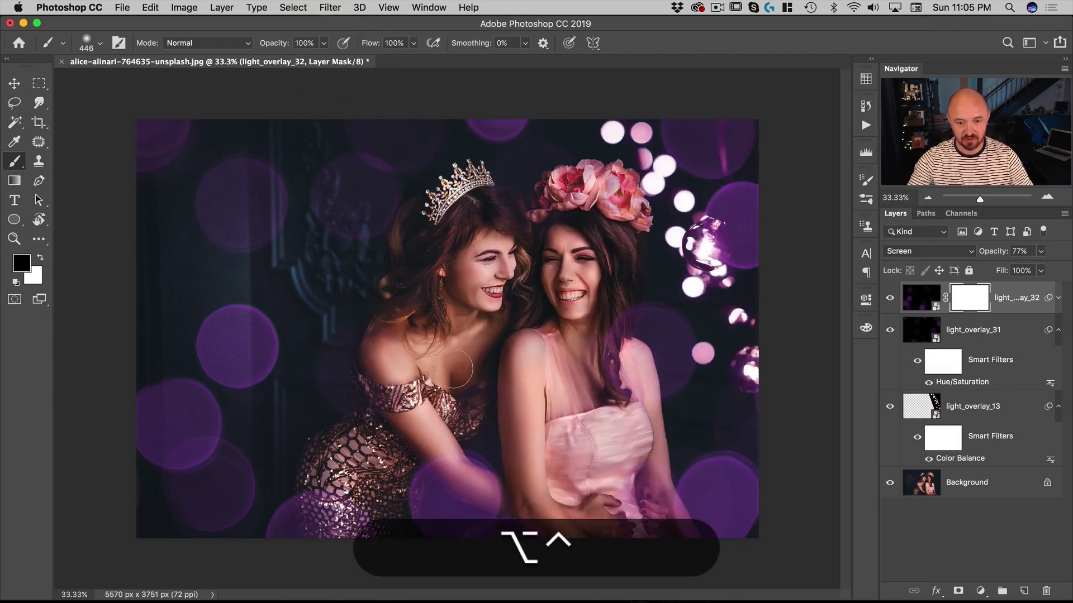
drag(457, 360, 531, 358)
mouse_move(441, 486)
mouse_down()
mouse_move(475, 483)
mouse_move(419, 511)
mouse_move(454, 495)
mouse_move(491, 515)
mouse_up()
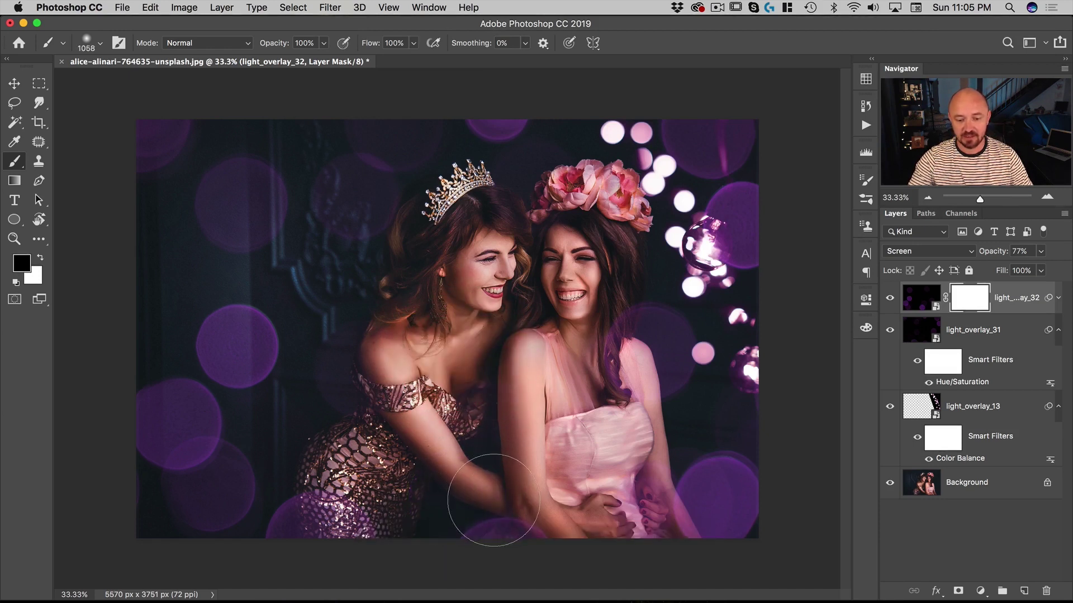
mouse_move(747, 476)
mouse_down()
mouse_move(661, 481)
mouse_move(659, 508)
mouse_move(733, 507)
mouse_move(684, 517)
mouse_move(703, 524)
mouse_move(749, 503)
mouse_move(696, 511)
mouse_move(682, 502)
mouse_move(577, 379)
mouse_move(598, 330)
mouse_move(575, 393)
mouse_up()
- Add a layer mask to light_overlay_31 and paint out the circle over the hair and shoulder of the woman in pink
click(928, 332)
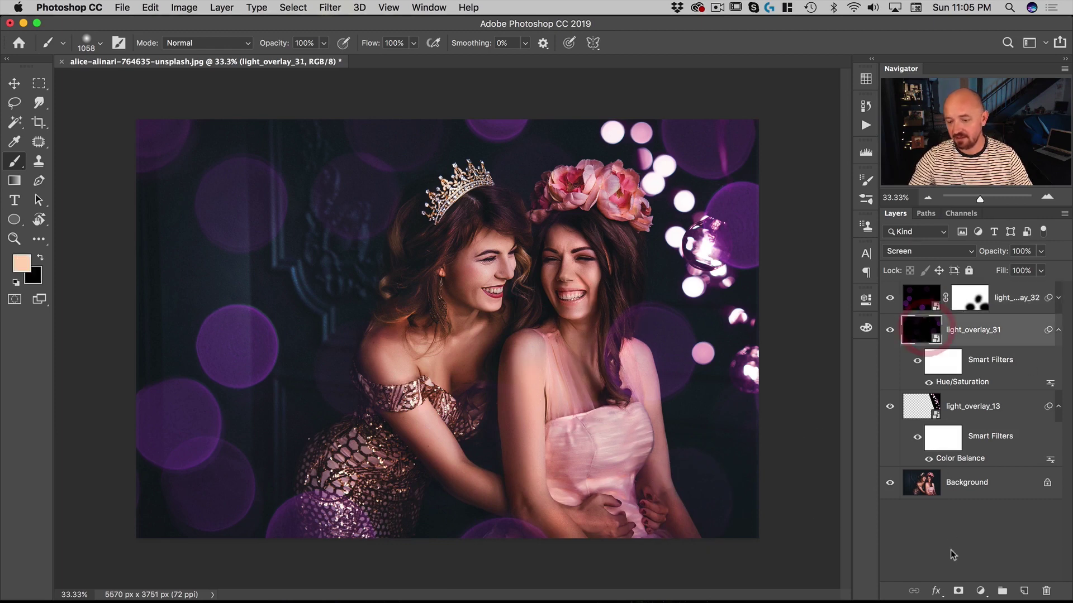
click(958, 591)
drag(586, 324, 615, 313)
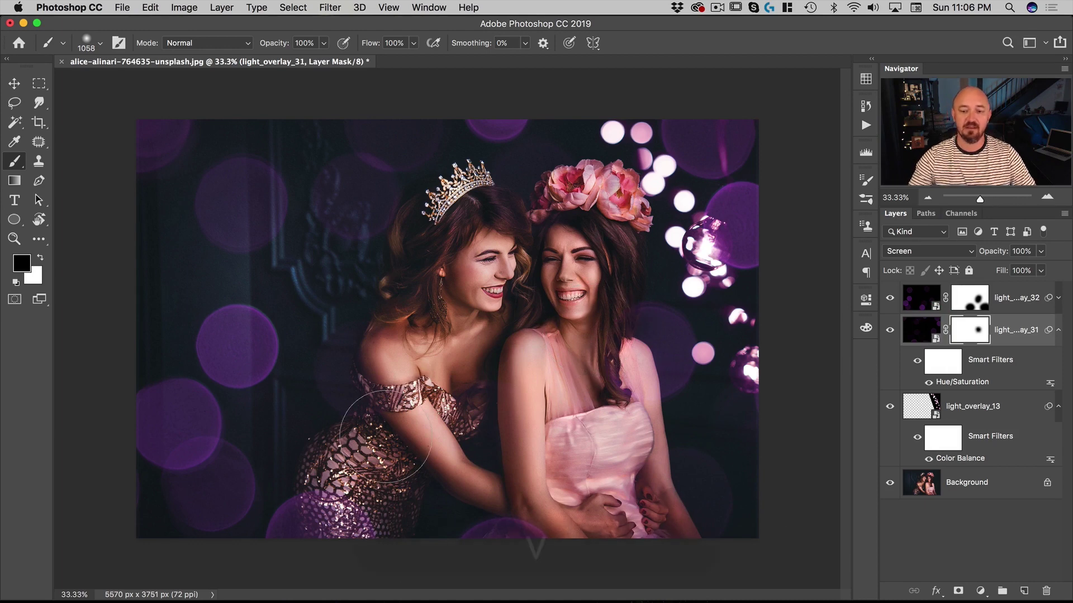
- Move light_overlay_32 slightly upward on the photo
key(v)
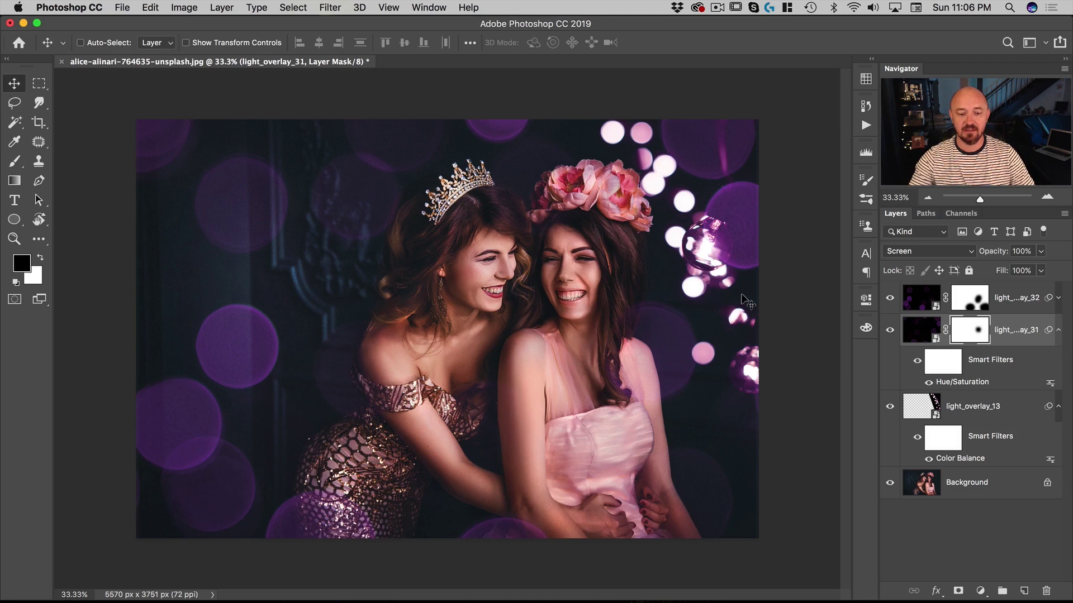
click(923, 305)
mouse_move(374, 285)
mouse_down()
mouse_move(393, 285)
mouse_move(383, 270)
mouse_up()
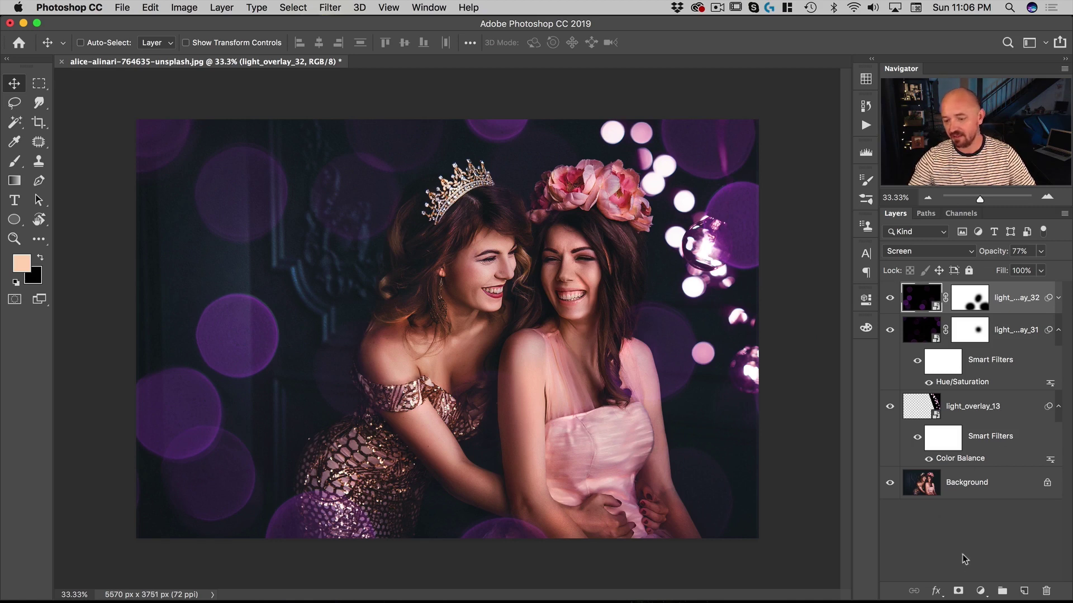
- Add a new empty layer above light_overlay_32 and name it "warm light"
click(1024, 592)
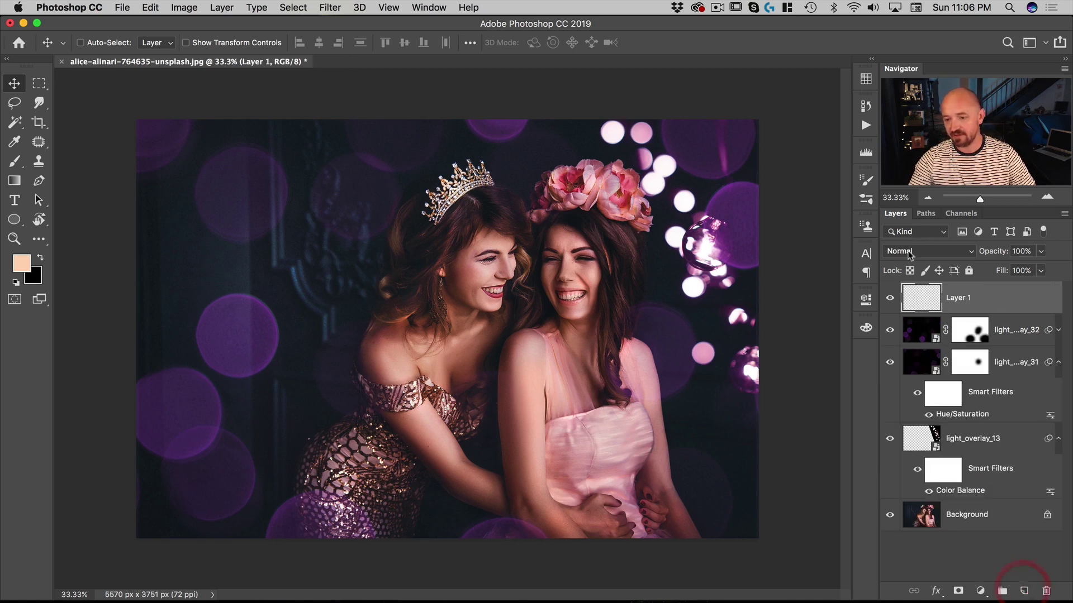
double_click(958, 297)
text(warm light)
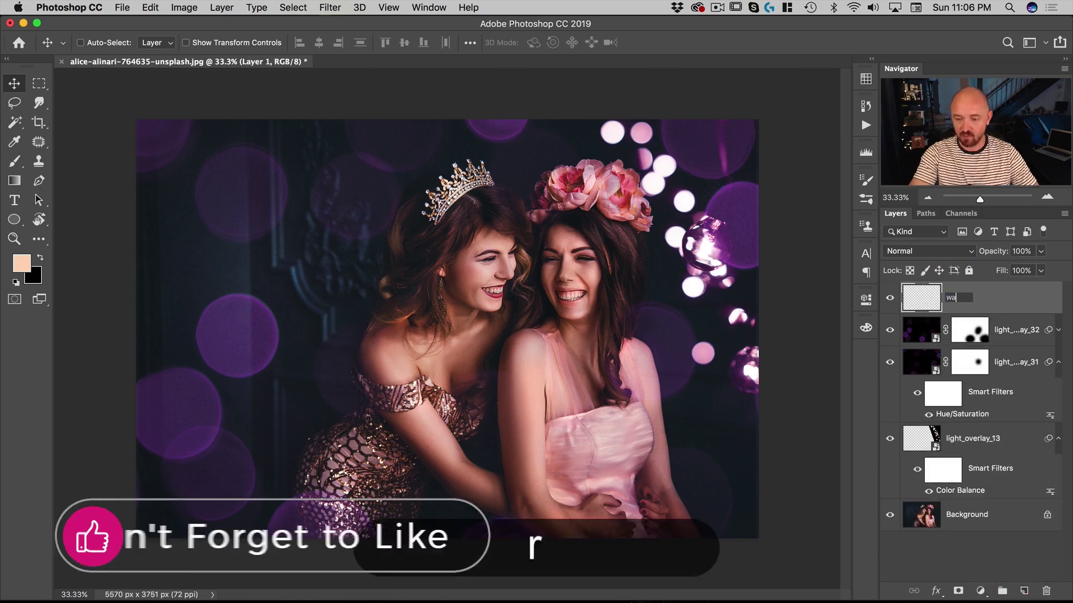
key(Return)
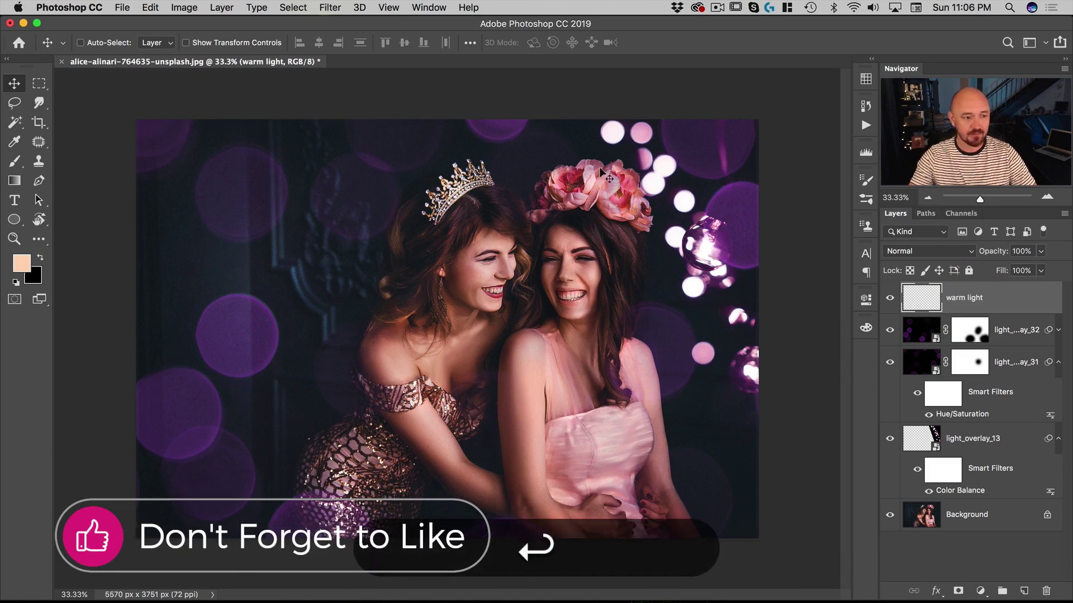
- Sample the skin tone on the shoulder of the woman in pink and brighten the foreground colour to #ffd2b7
click(14, 141)
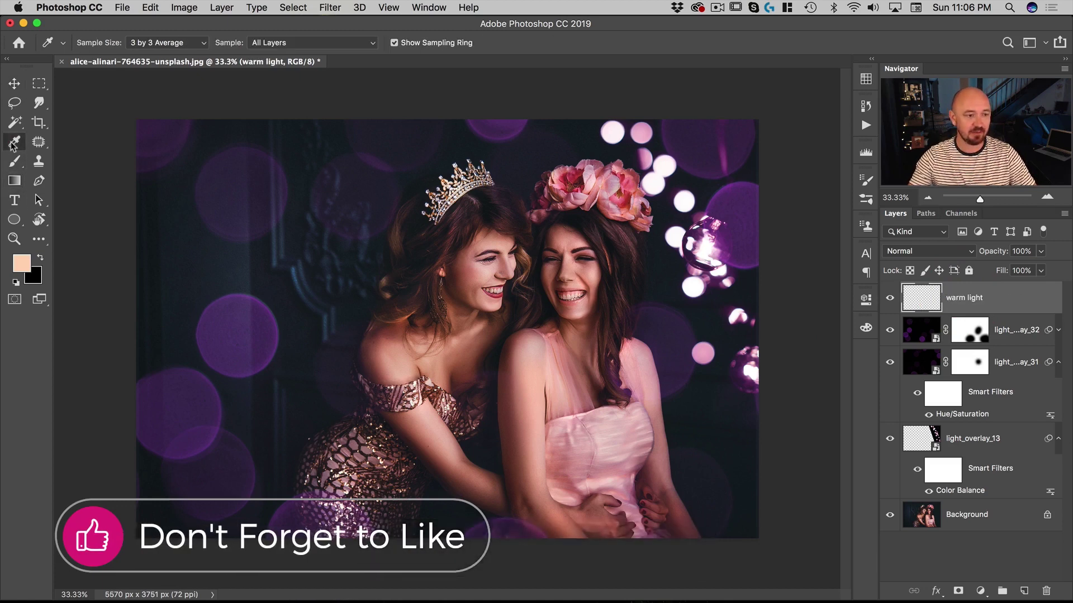
click(533, 361)
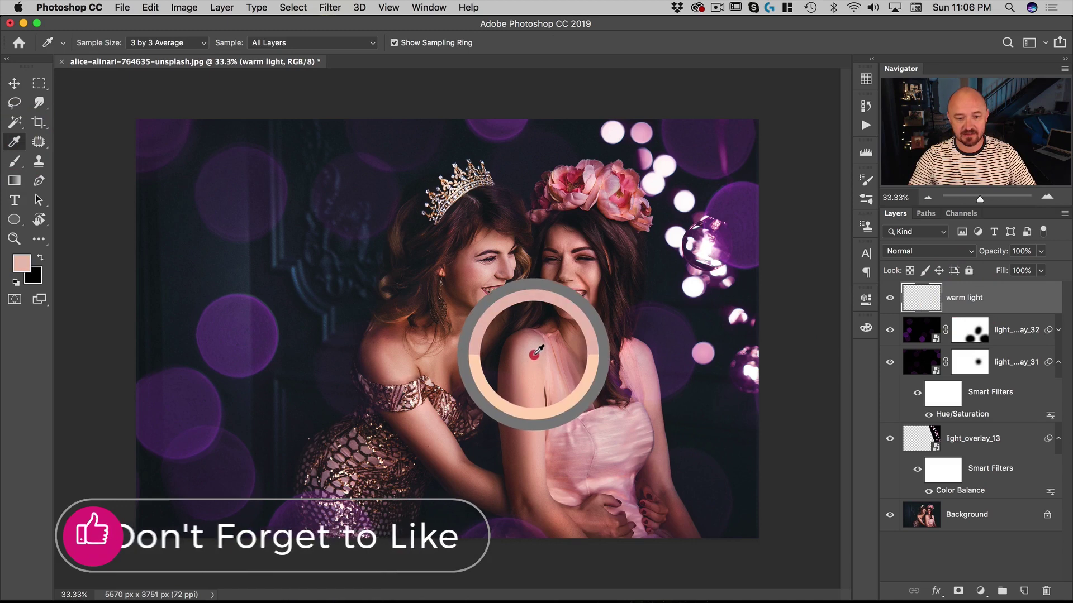
click(21, 263)
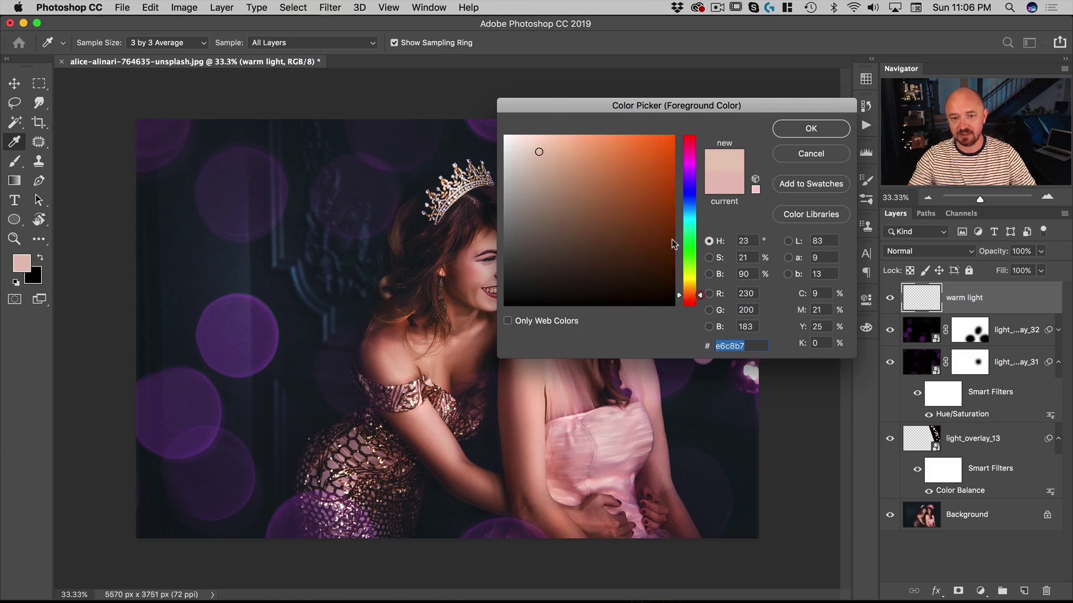
drag(546, 148, 550, 134)
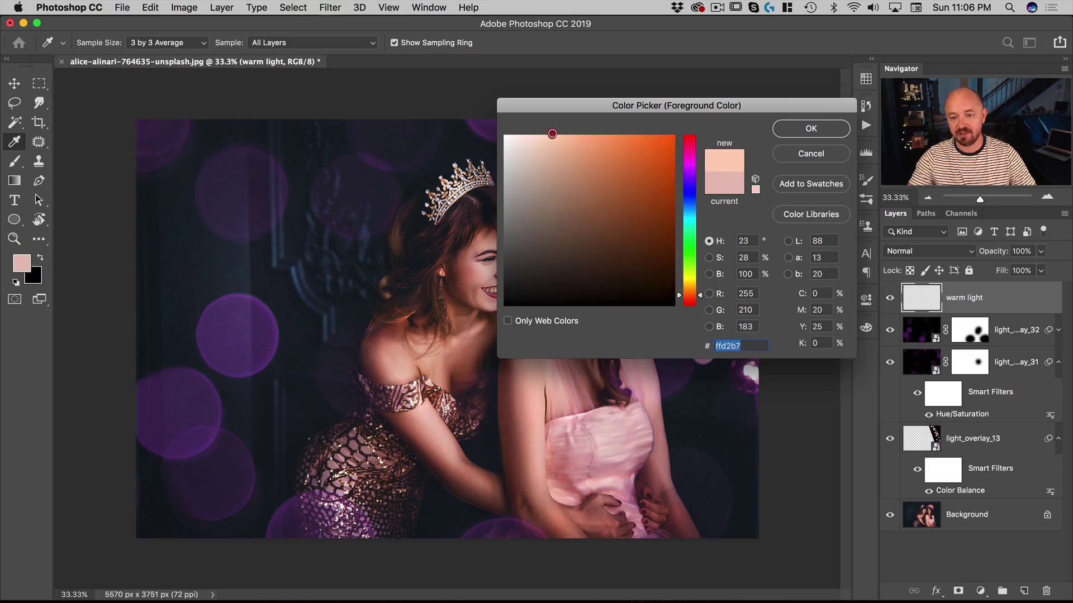
click(809, 127)
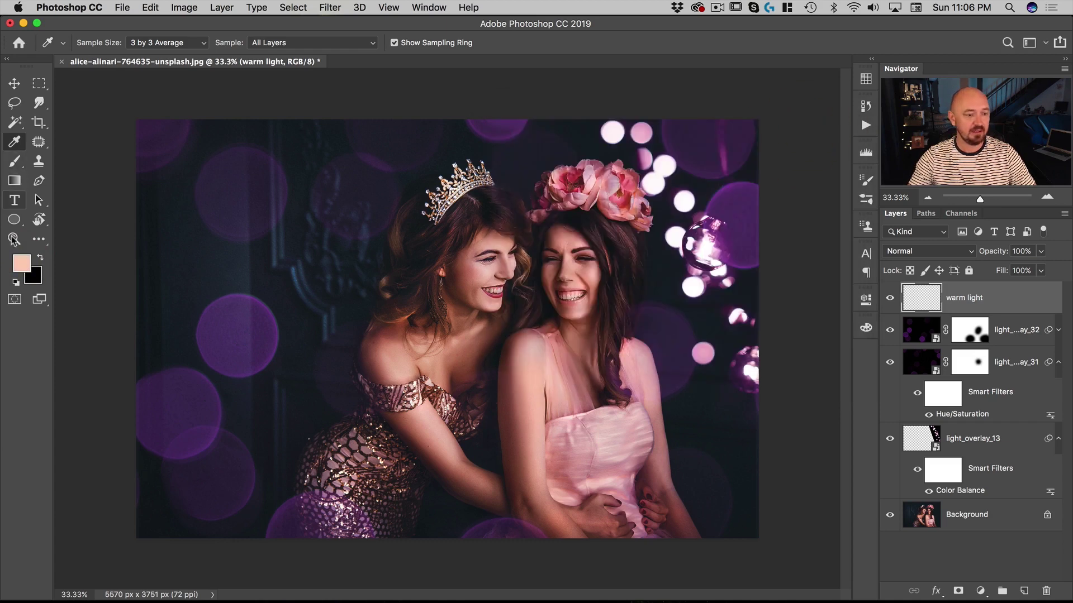
- Change the foreground colour to a more saturated orange of the same hue
click(21, 263)
drag(612, 107, 607, 287)
drag(560, 347, 610, 313)
click(830, 308)
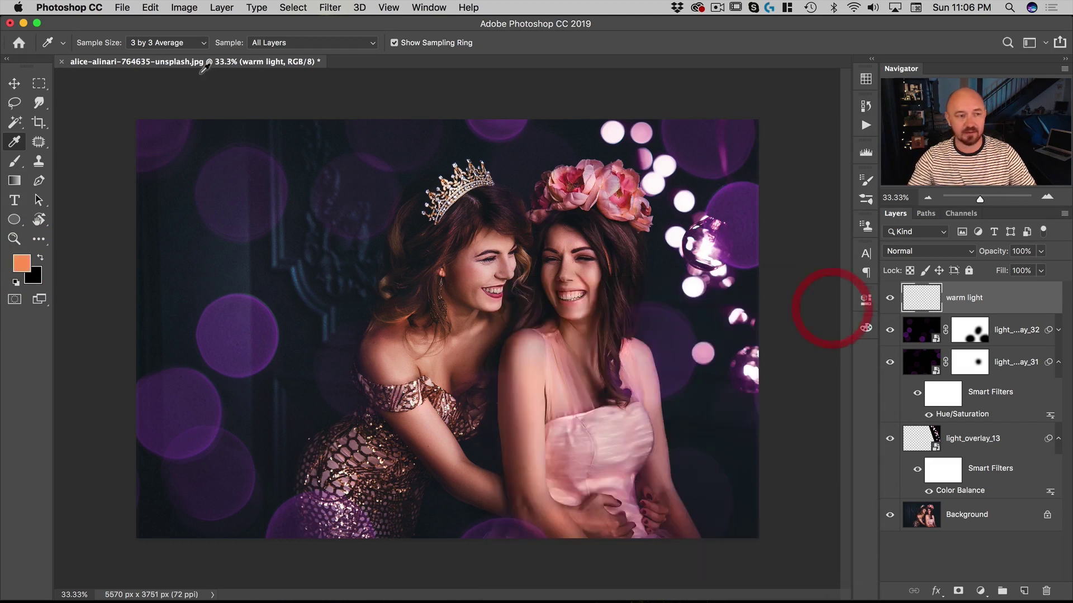
- Undo the trial gradient and draw an orange-to-transparent radial gradient from the chest of the woman in gold down to the photo's lower edge
click(18, 180)
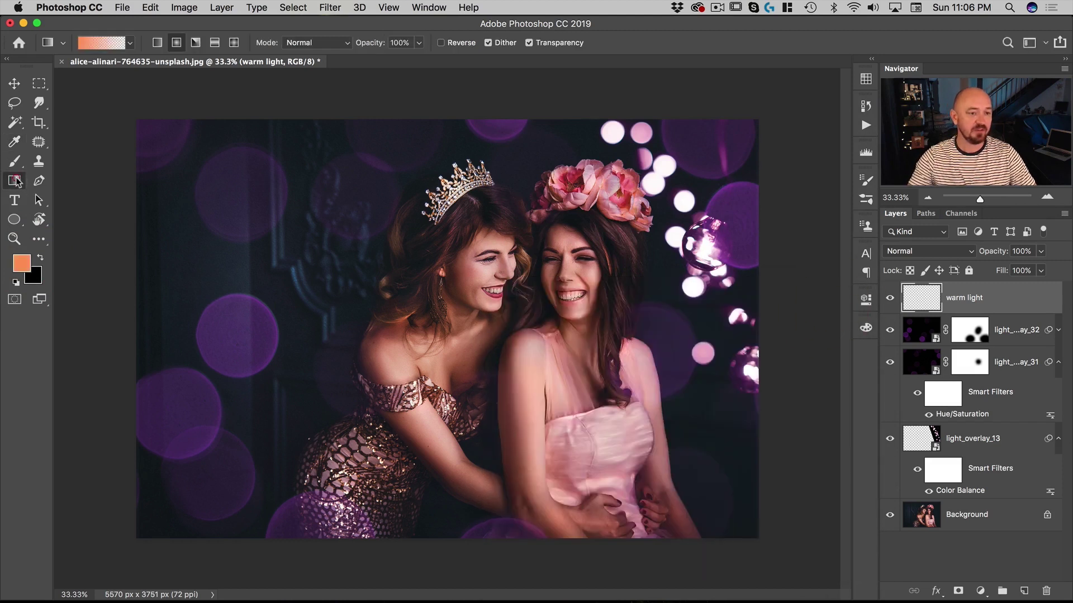
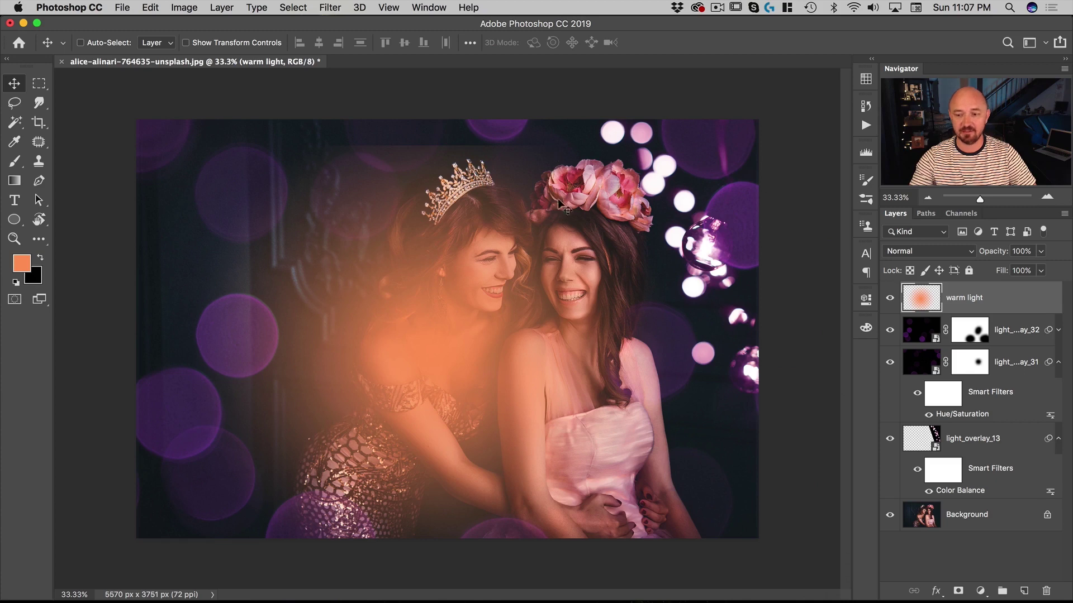
key(super+z)
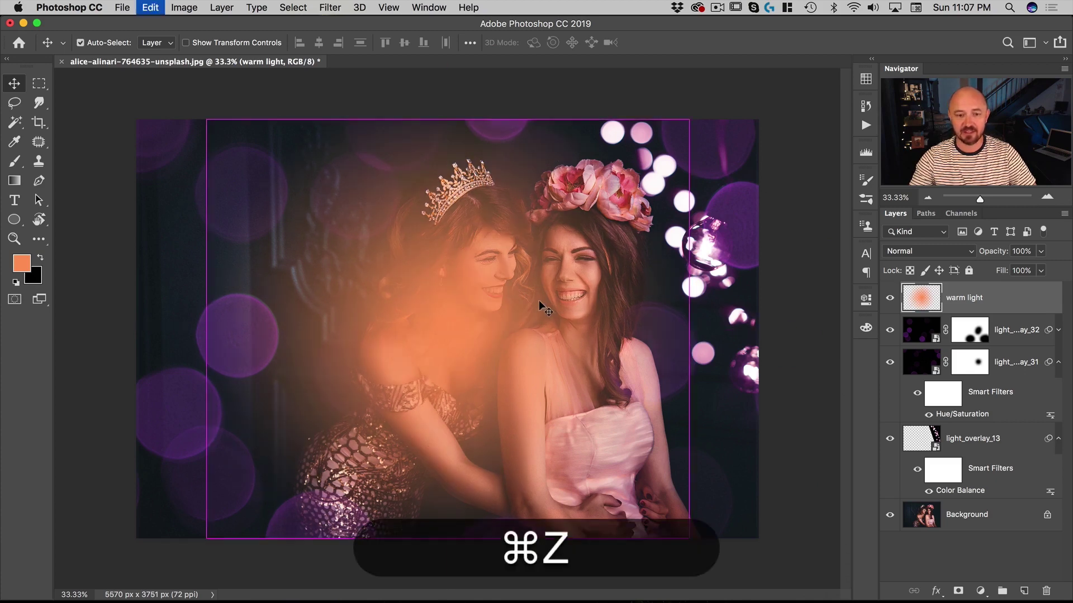
key(super+z)
key(g)
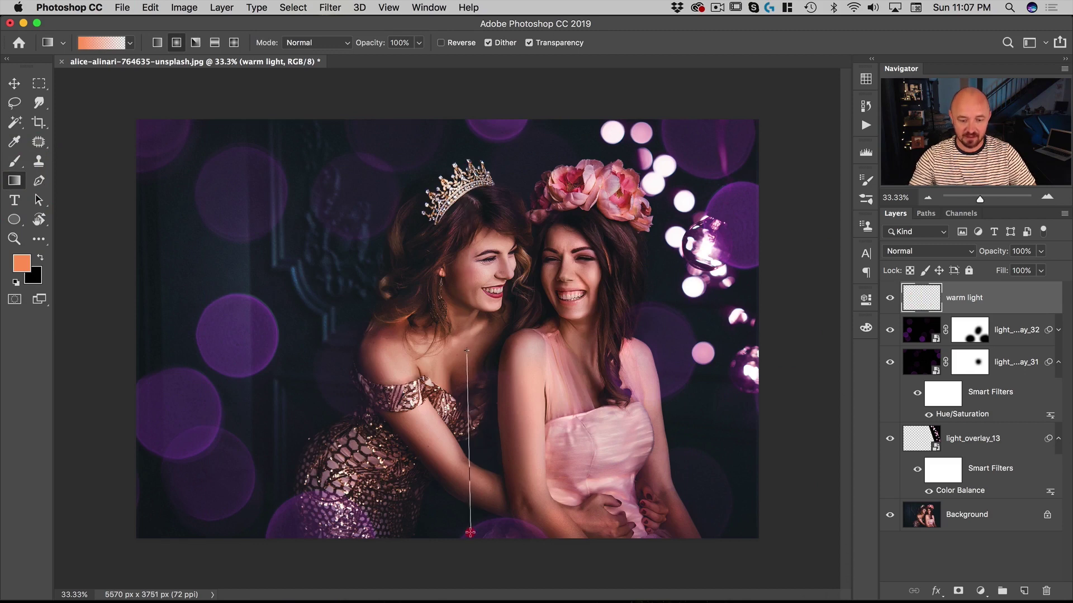
drag(467, 531, 468, 531)
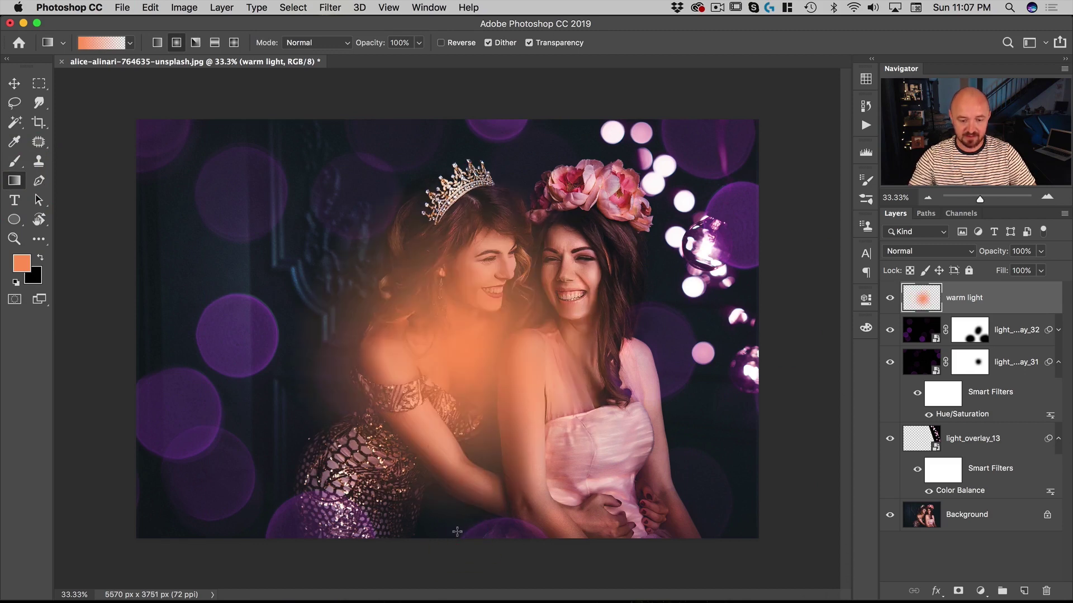
- Move the warm light glow to the photo's upper-right corner and set its blending mode to Screen
key(v)
drag(486, 372, 765, 173)
click(932, 252)
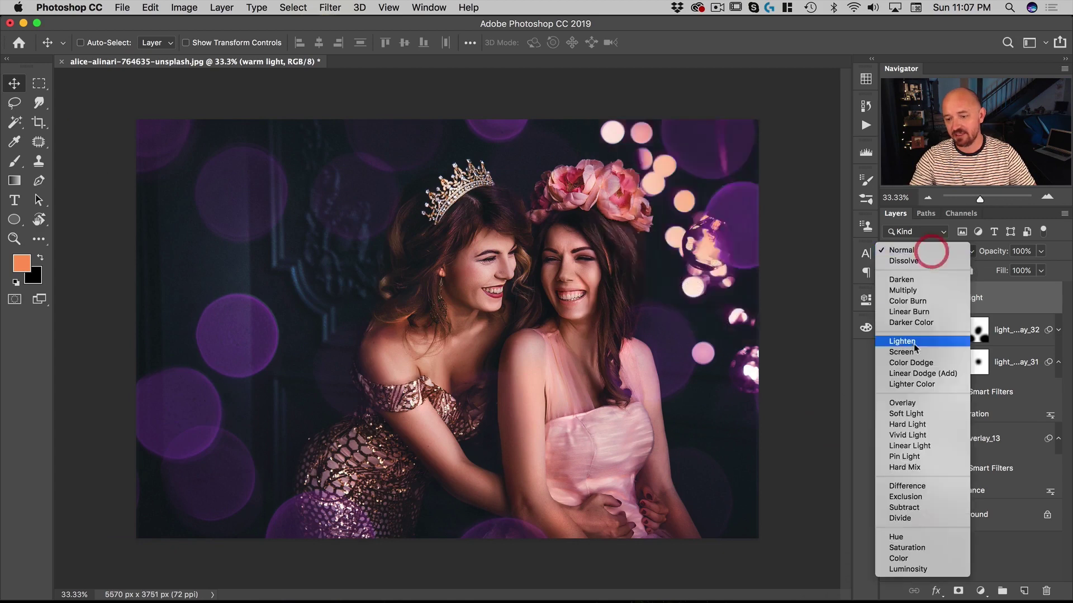
click(916, 350)
- Stretch the warm light glow vertically about its centre to about 188% height and shift it slightly upward
key(super+t)
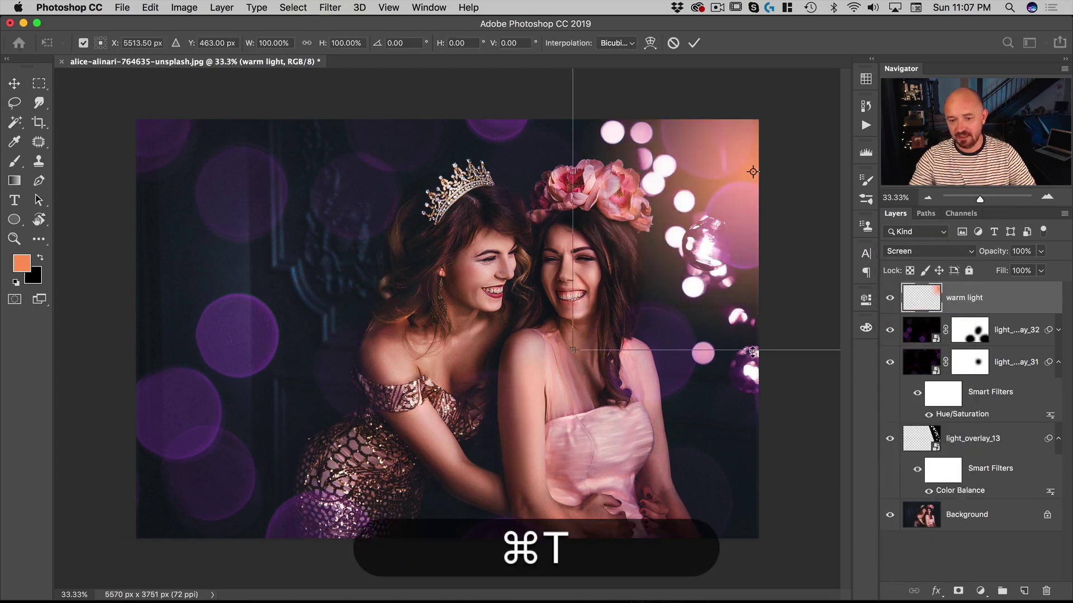
drag(752, 351, 764, 511)
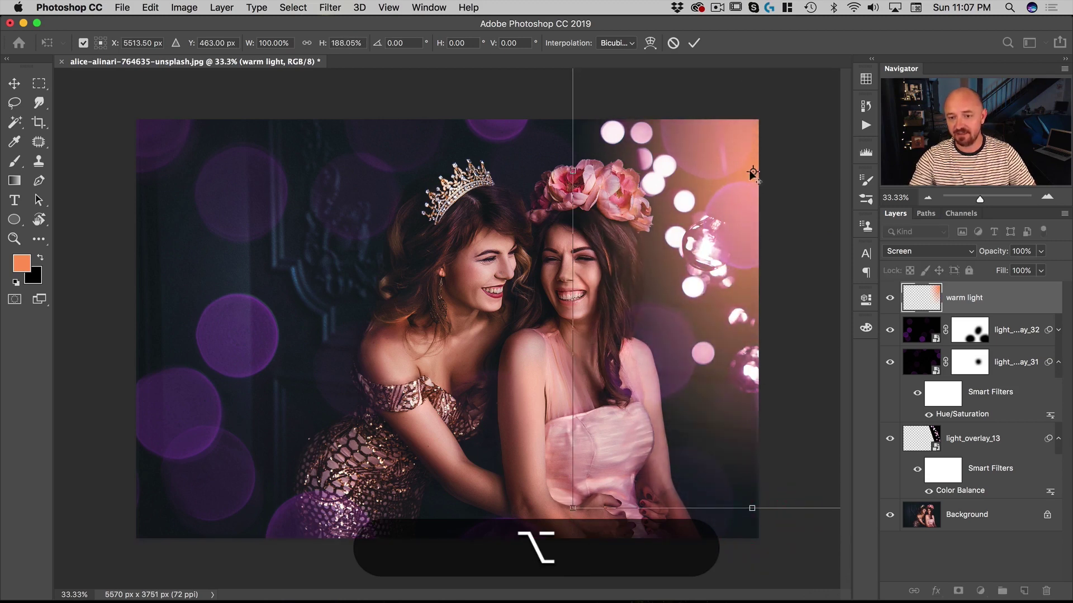
drag(718, 282, 729, 233)
key(Return)
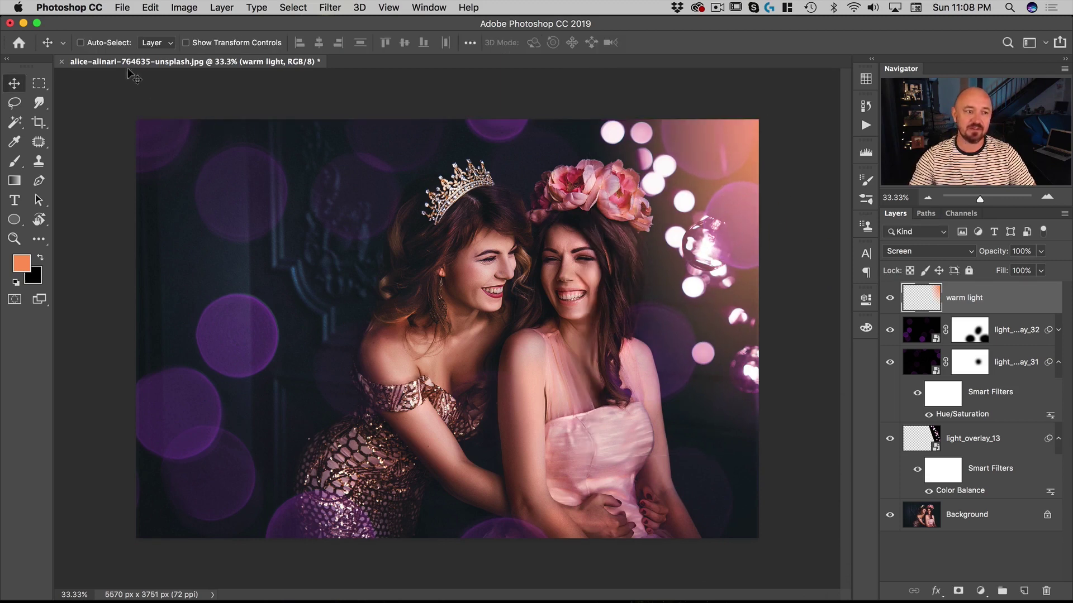
- Review the Show Reference Point when using Transform option in the Tools preferences, then return to the Move tool
click(69, 7)
mouse_move(75, 50)
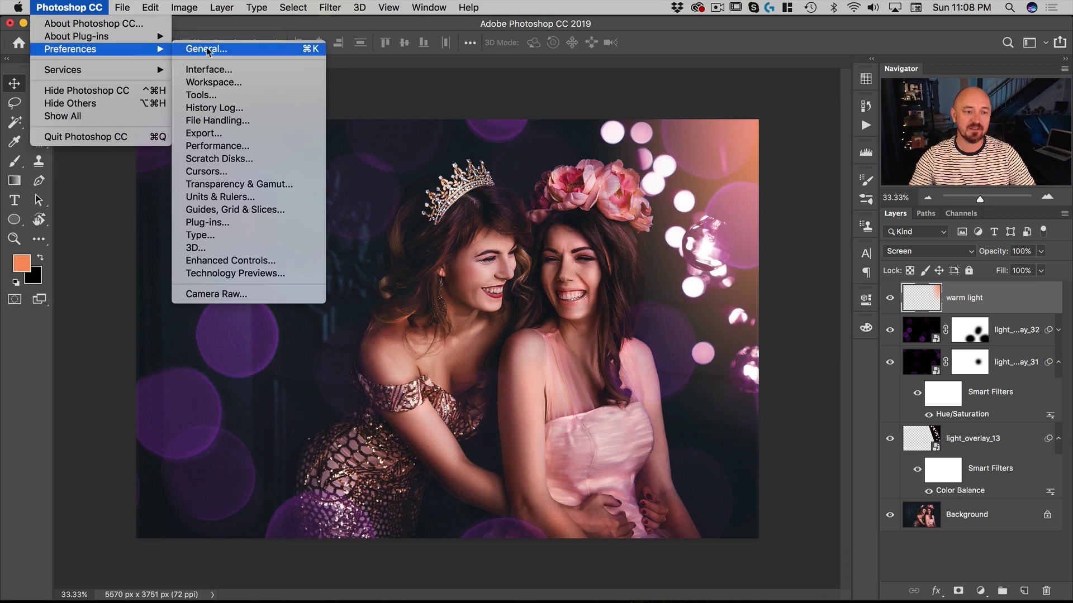
click(213, 96)
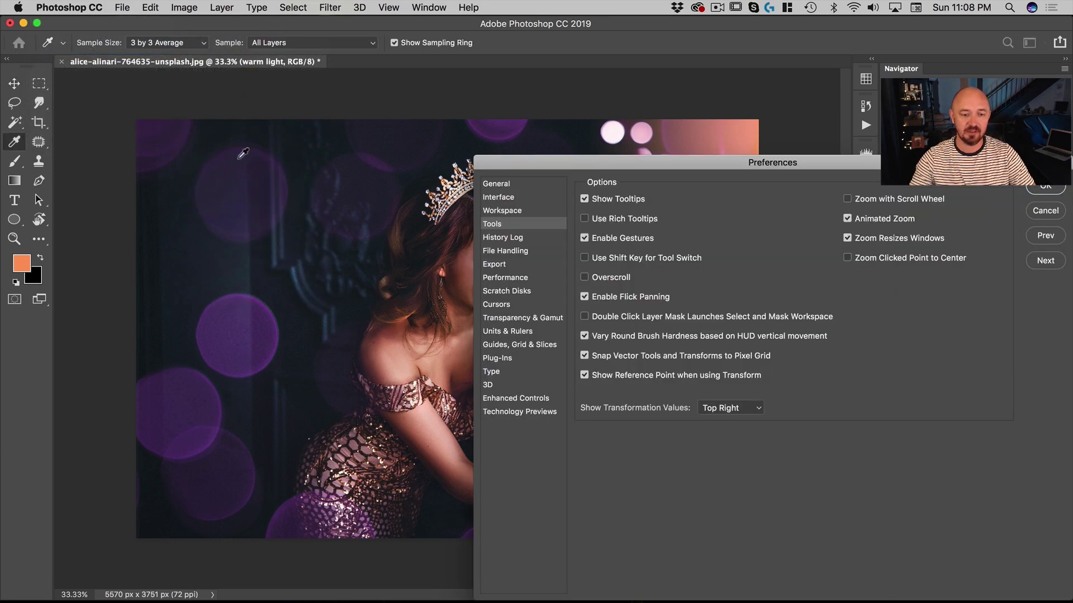
drag(525, 162, 168, 78)
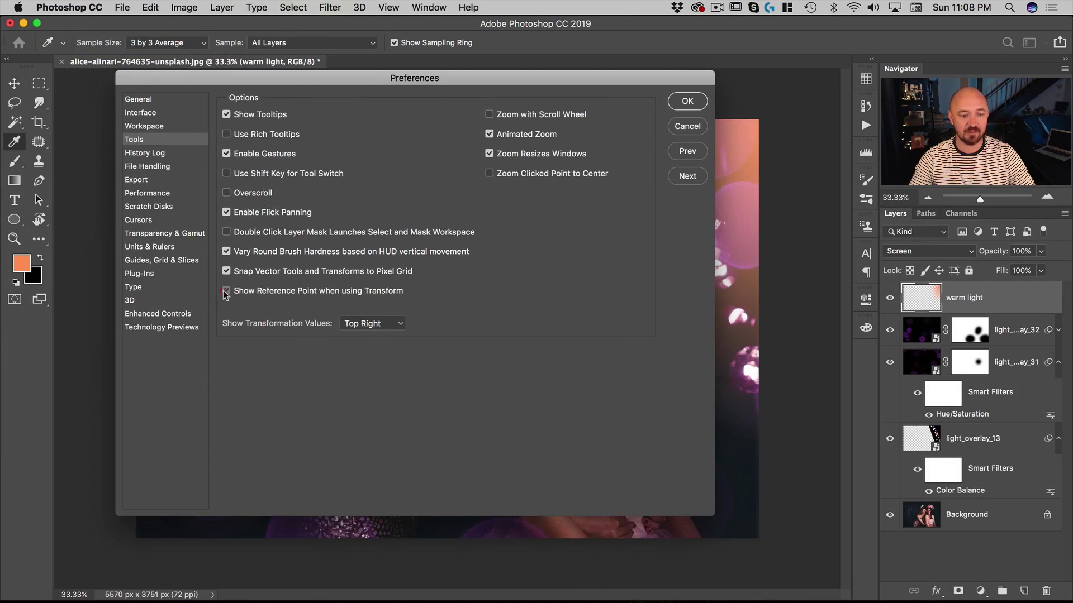
click(694, 110)
key(v)
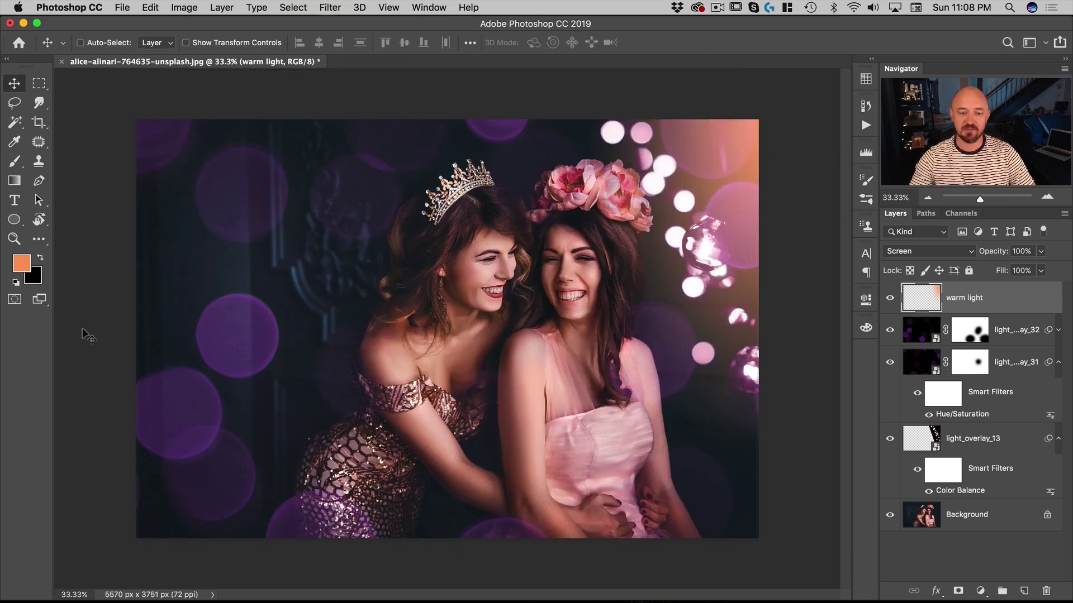